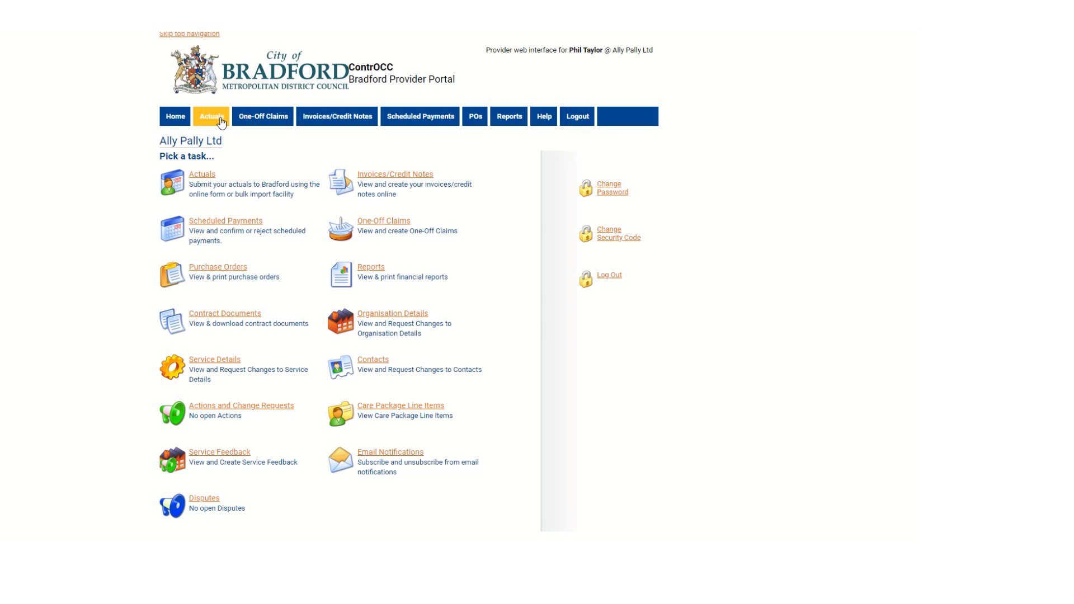
Step: Open the actuals for the Ally Pally Home Care service for the week beginning 2 January 2023
click(208, 178)
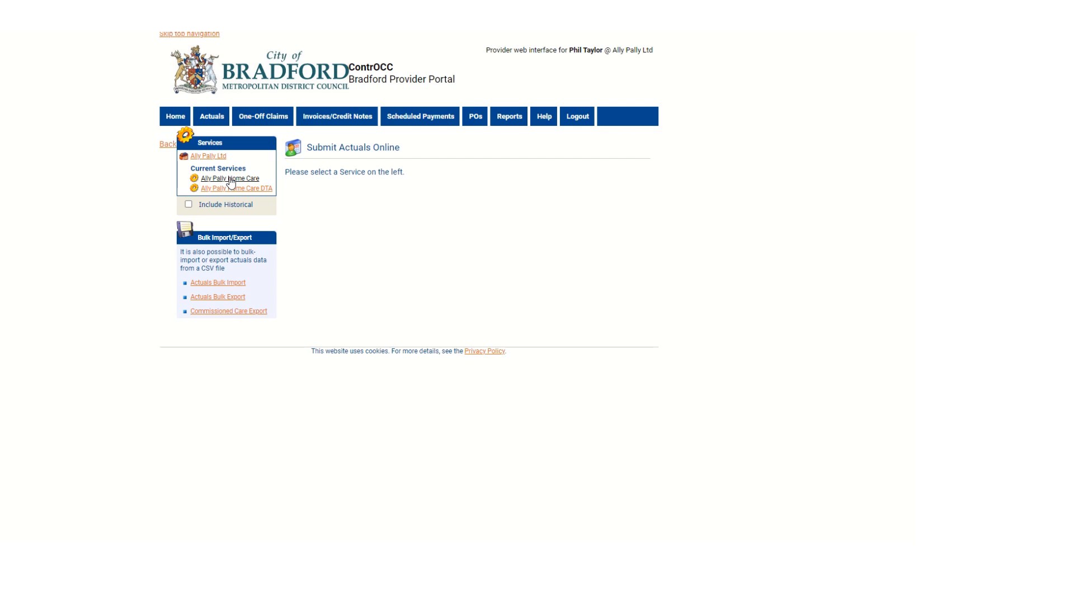
click(230, 178)
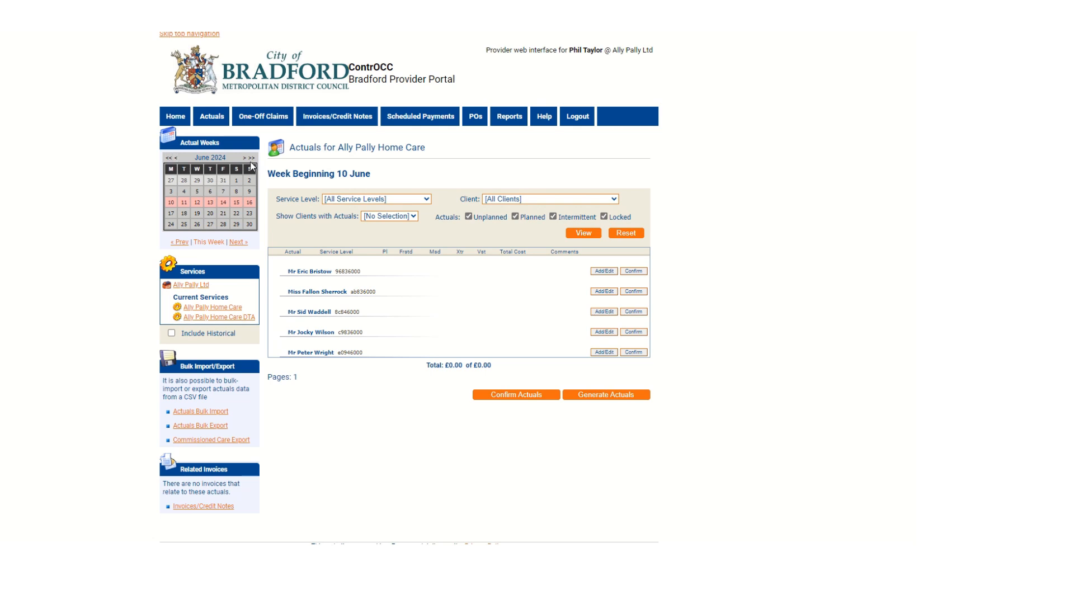
click(169, 158)
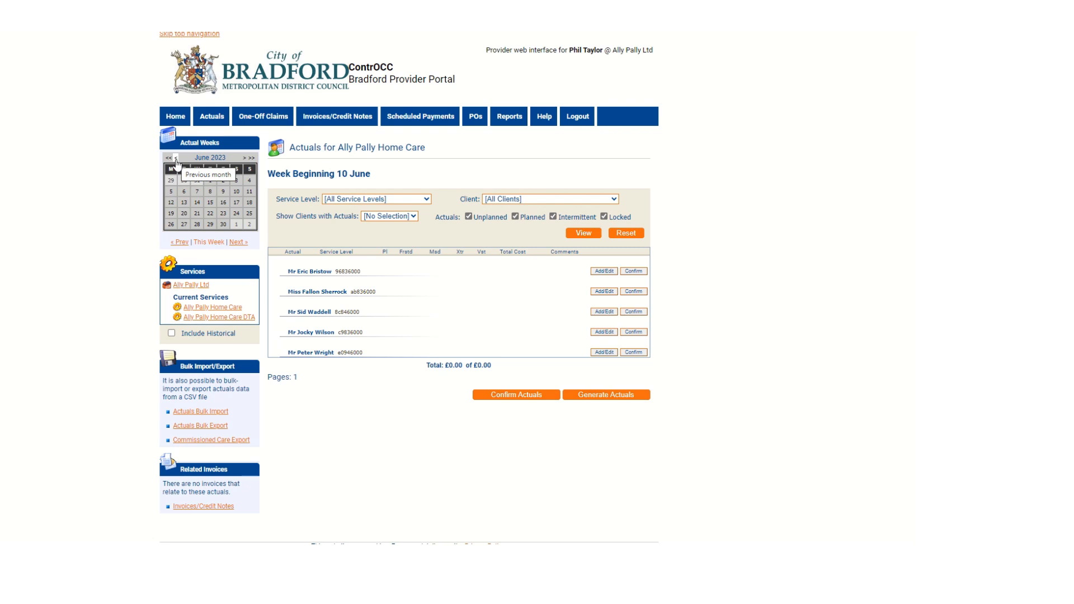
click(175, 158)
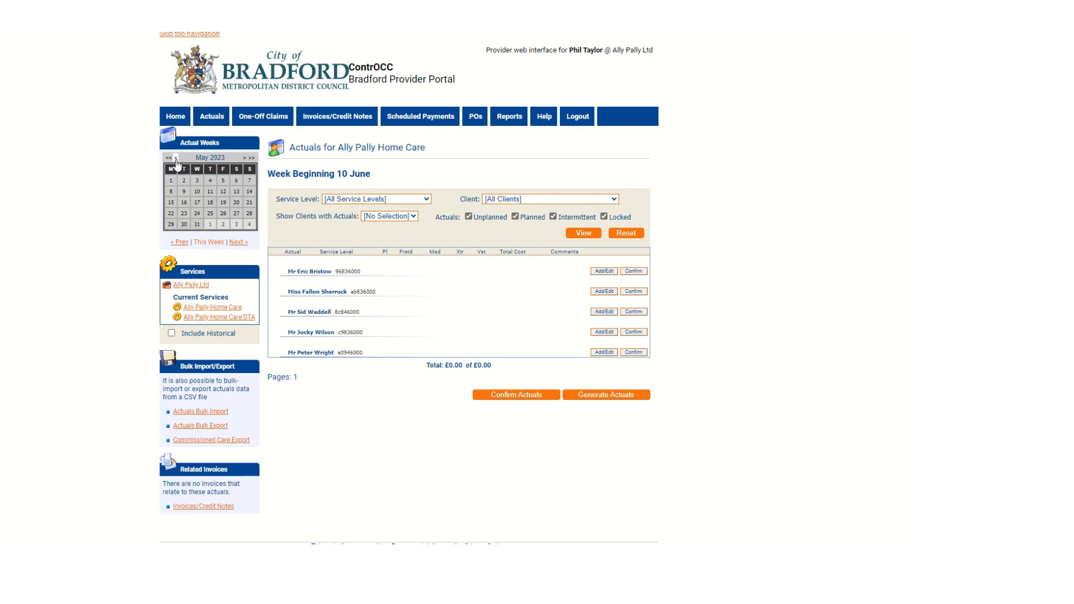
click(176, 159)
click(176, 159)
click(176, 159)
click(176, 158)
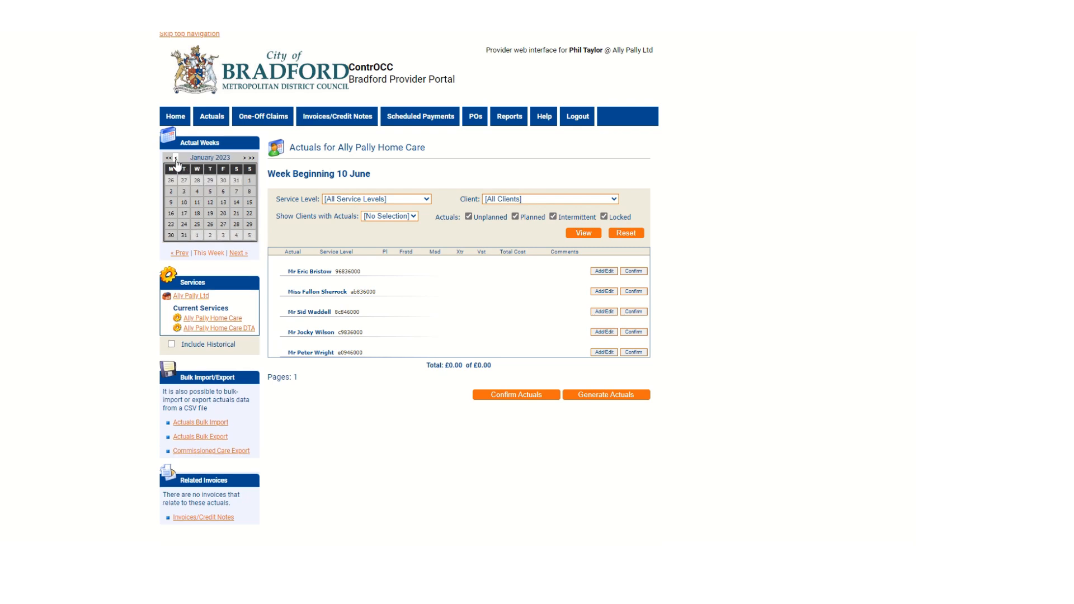
click(173, 193)
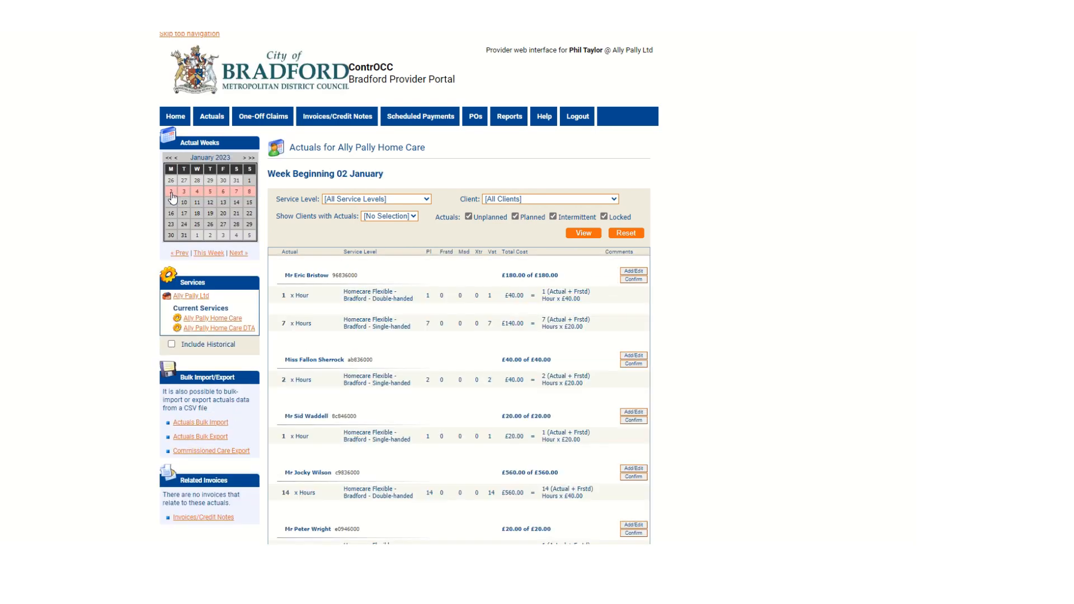
Step: Generate the actuals for all clients in the week beginning 2 January 2023
scroll(756, 352, down, 2)
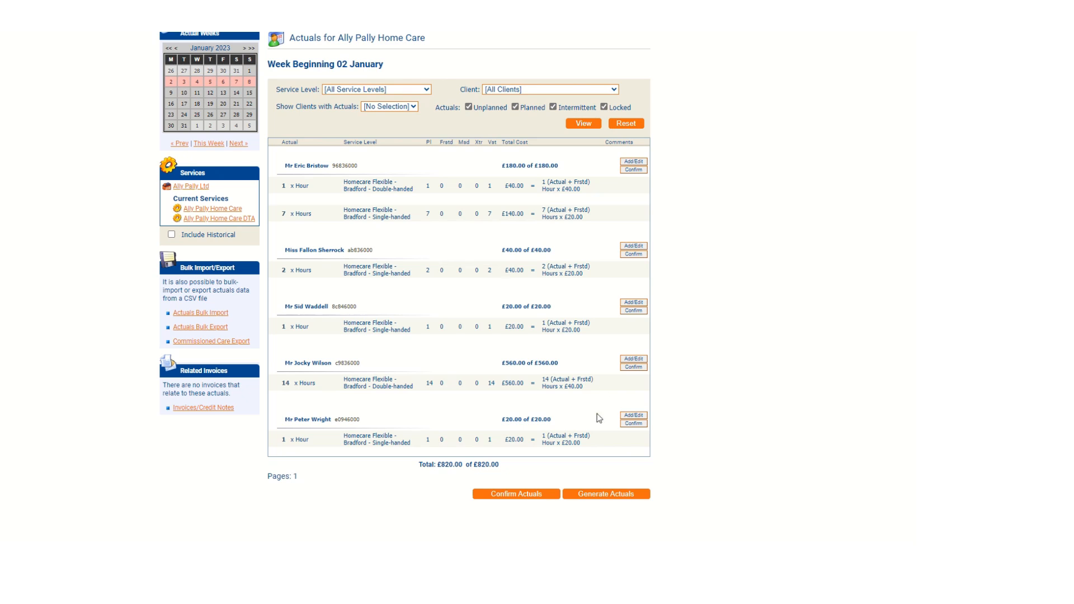
click(608, 495)
scroll(785, 432, up, 1)
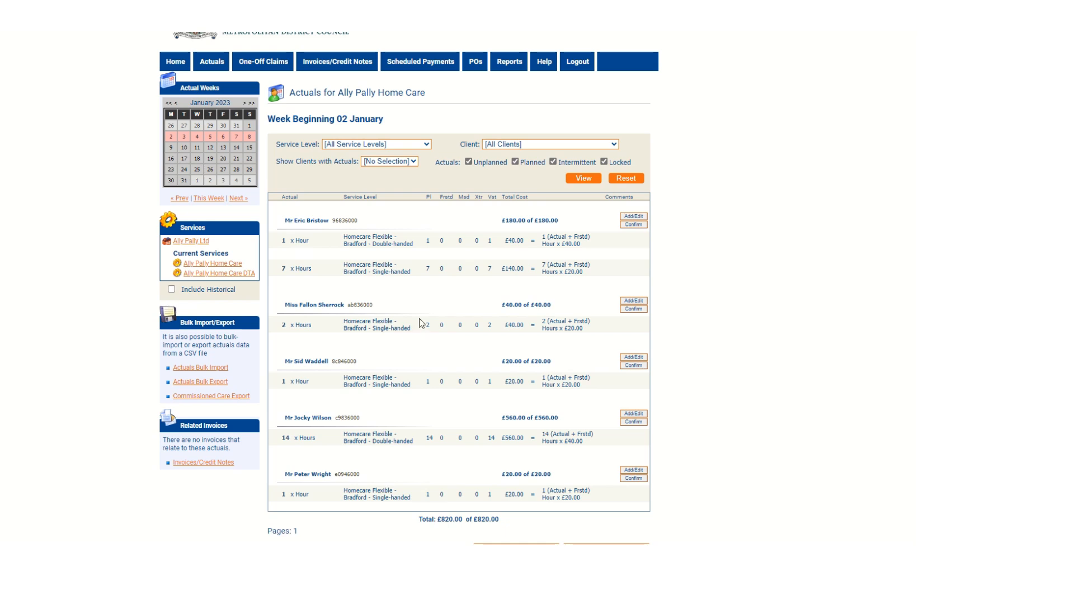
Step: Filter the weekly actuals to show only the third listed client
click(617, 143)
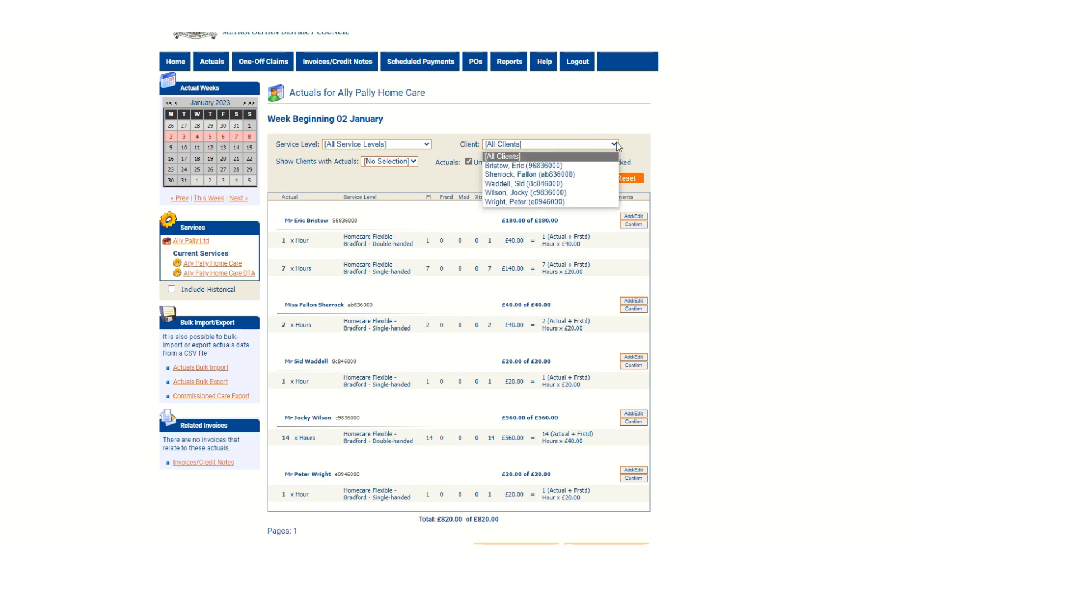
click(525, 184)
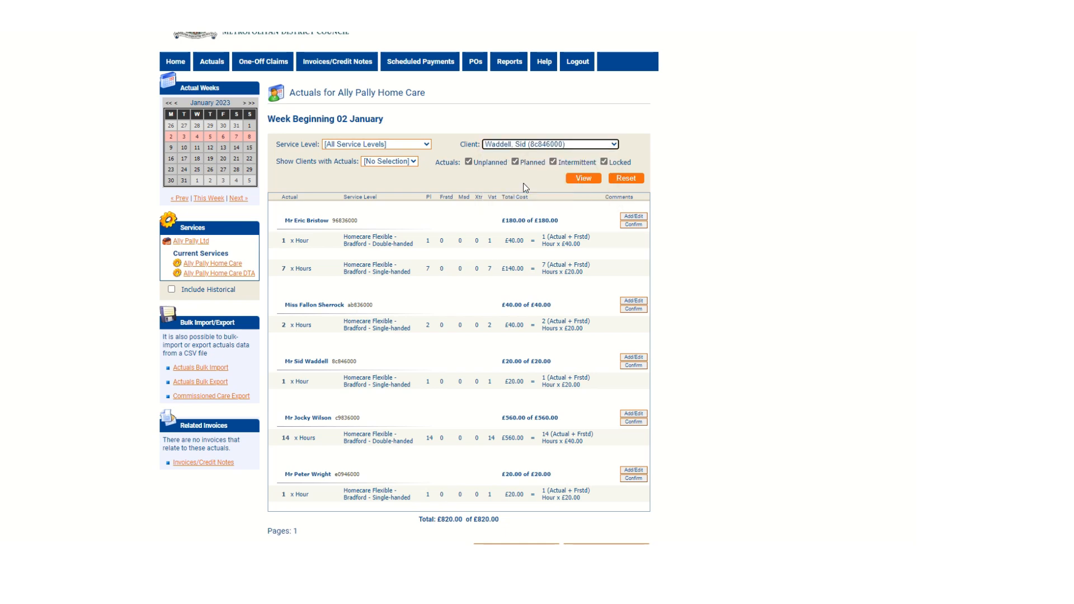
click(582, 176)
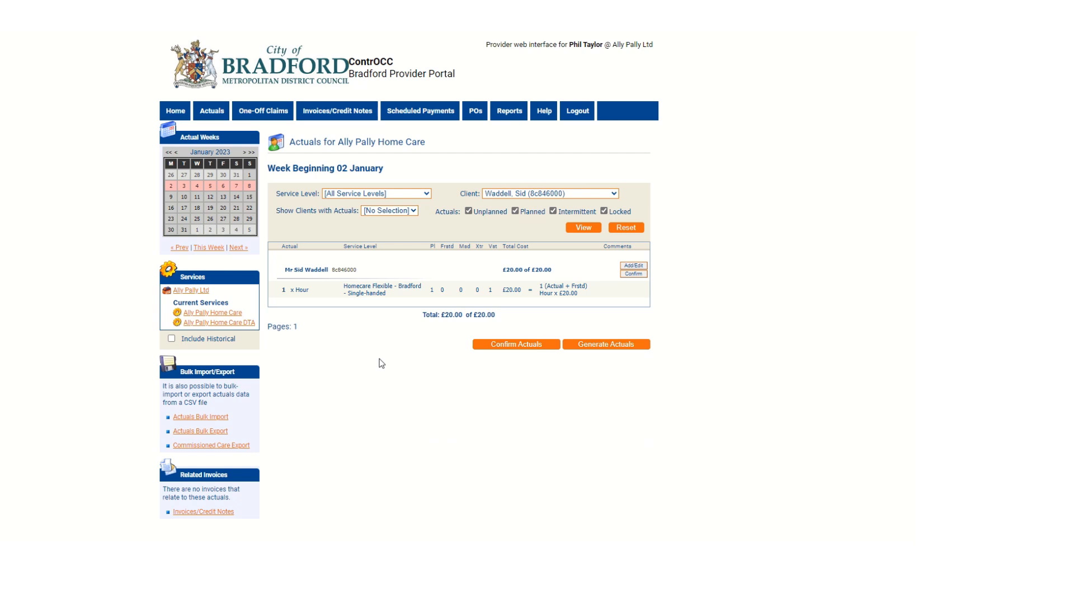
Step: Reset the client filter to [All Clients] and display the full list of weekly actuals again
click(569, 192)
click(505, 207)
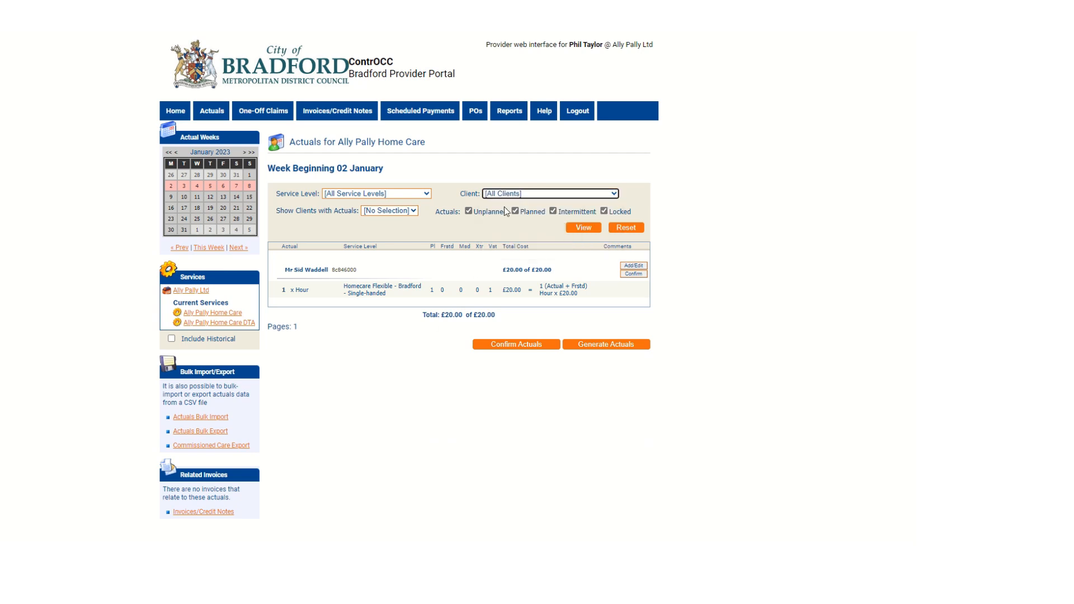
click(593, 230)
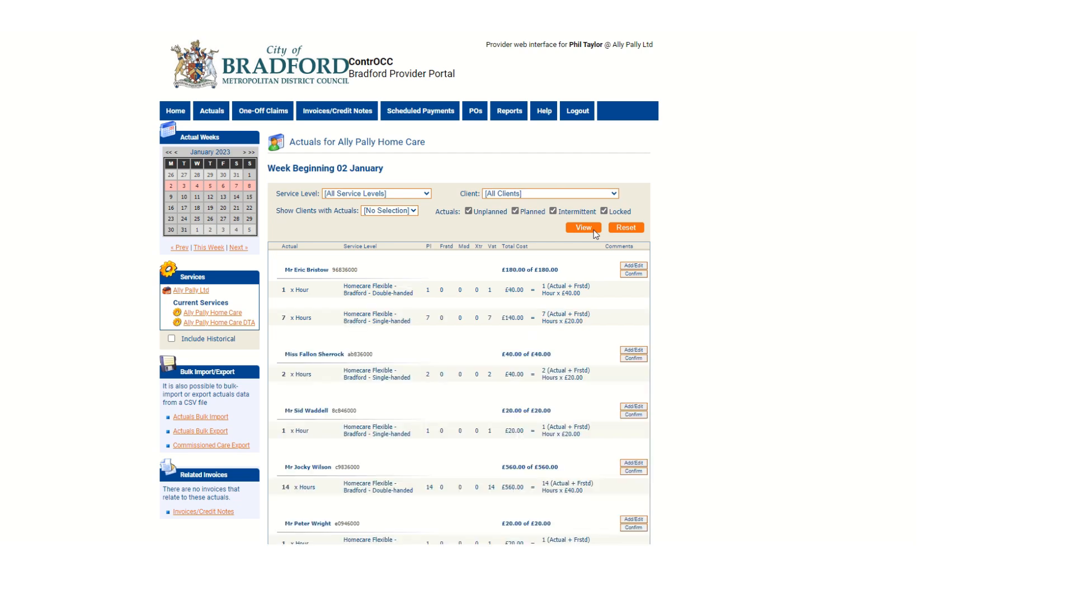
Step: Edit the first client's actuals and set the extra visits (Xtr) for the Double-handed service level to 1
scroll(505, 407, down, 1)
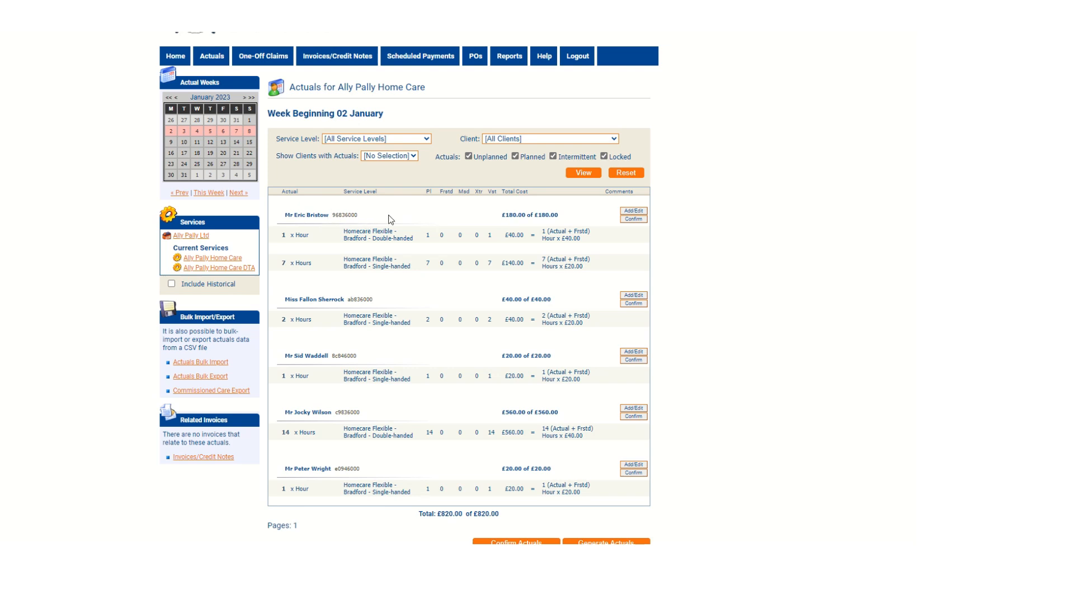
click(636, 211)
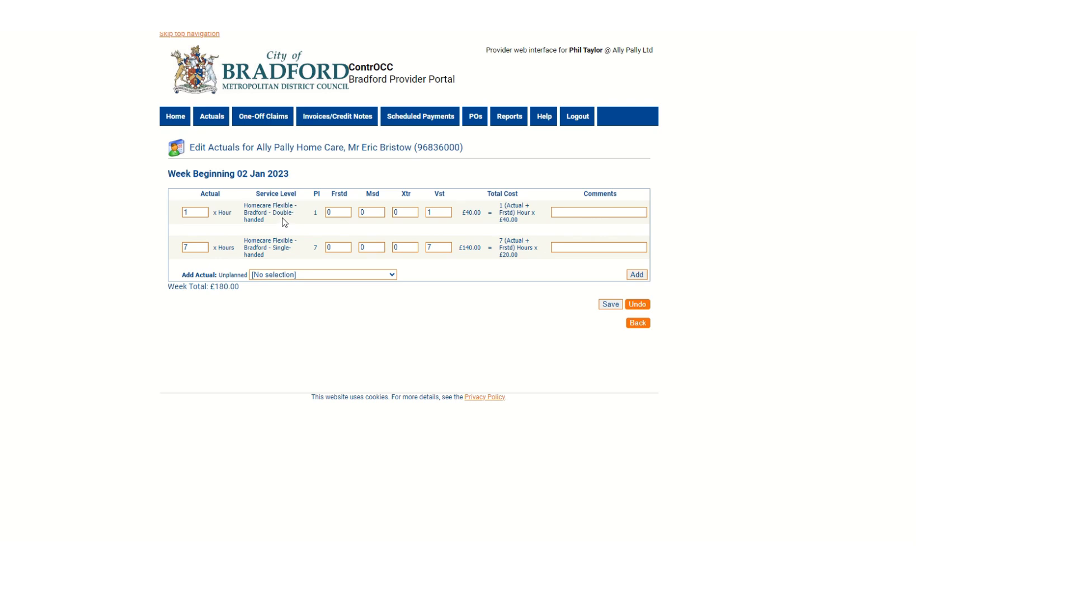
click(401, 214)
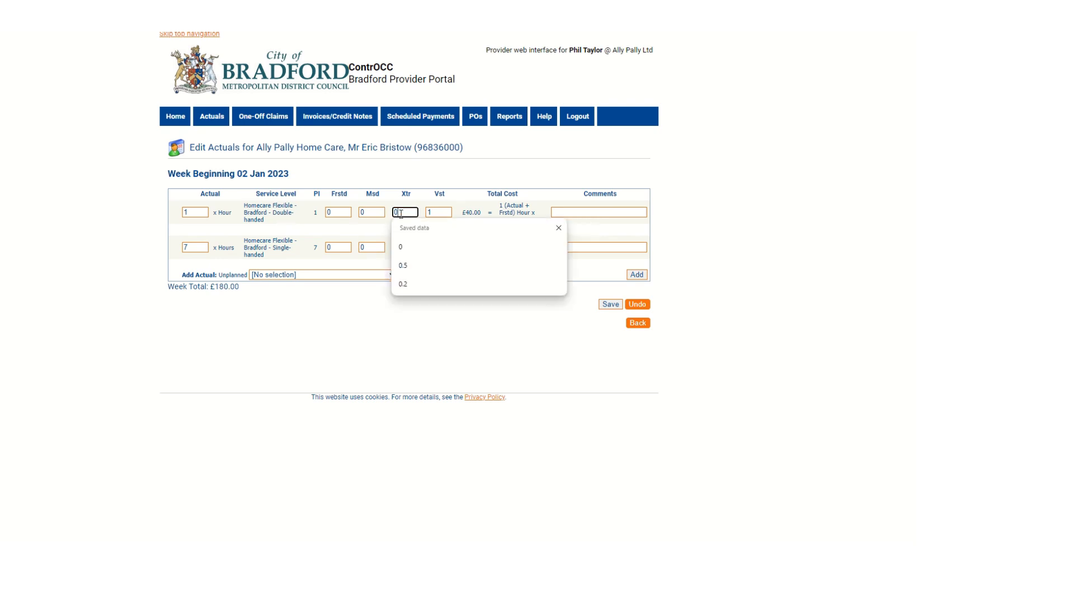
key(BackSpace)
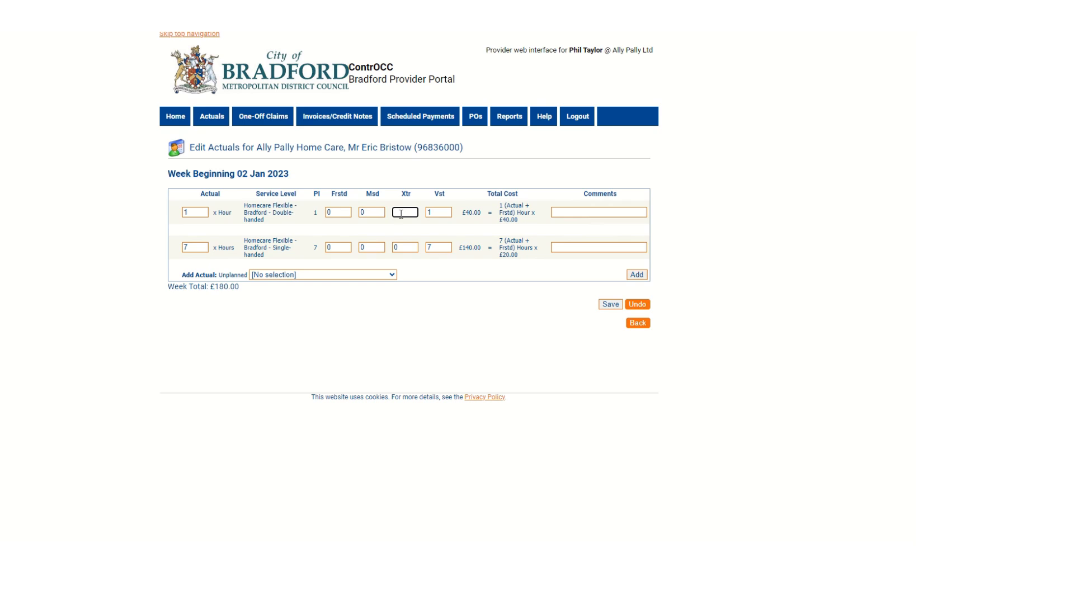
text(1)
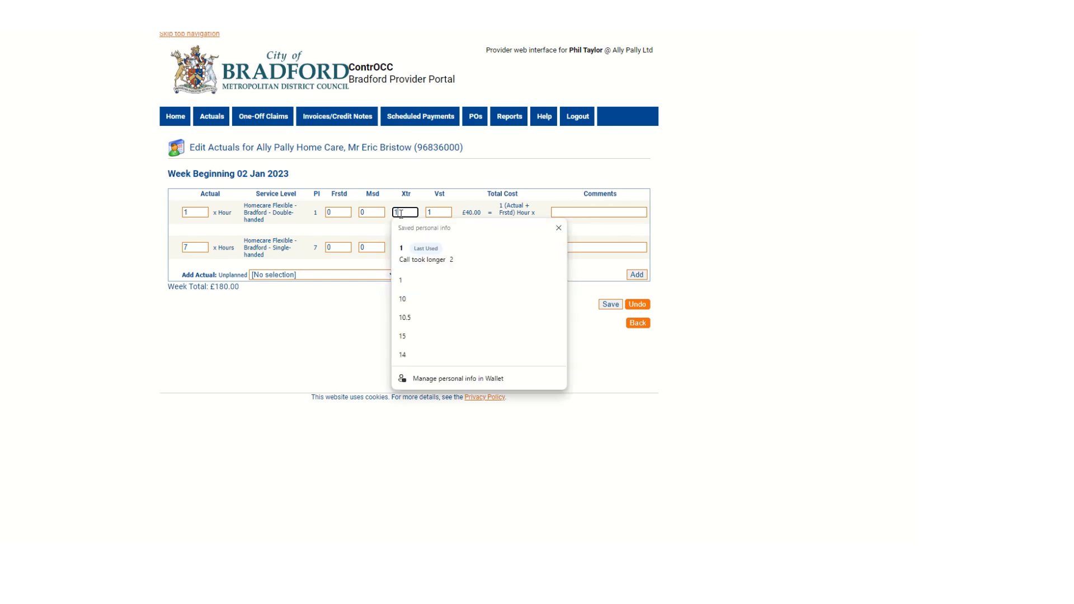
click(392, 185)
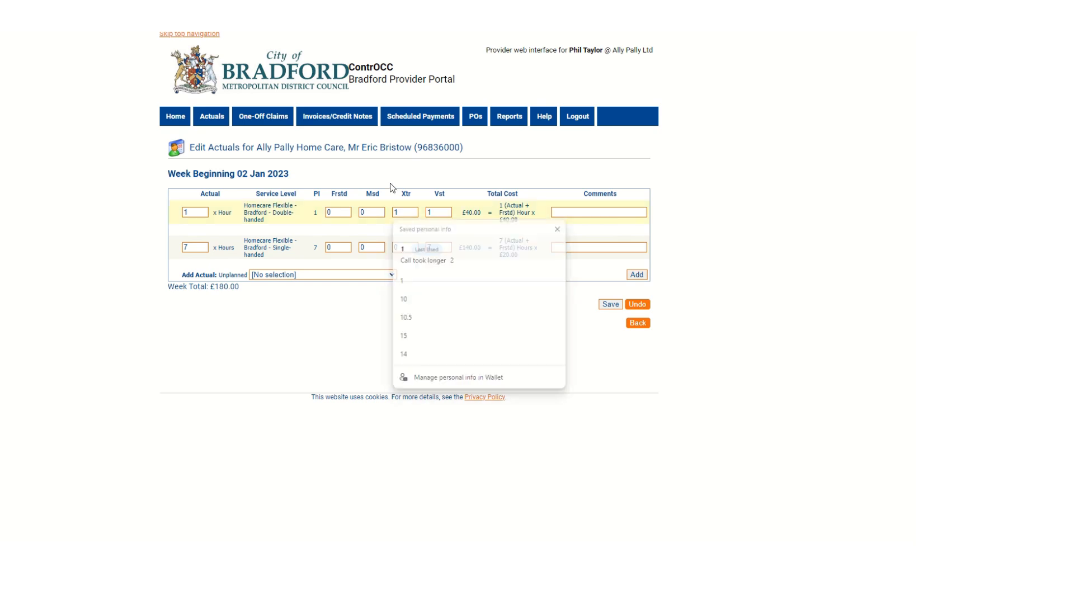
Step: Set the actual hours for the Double-handed service level to 2
click(192, 215)
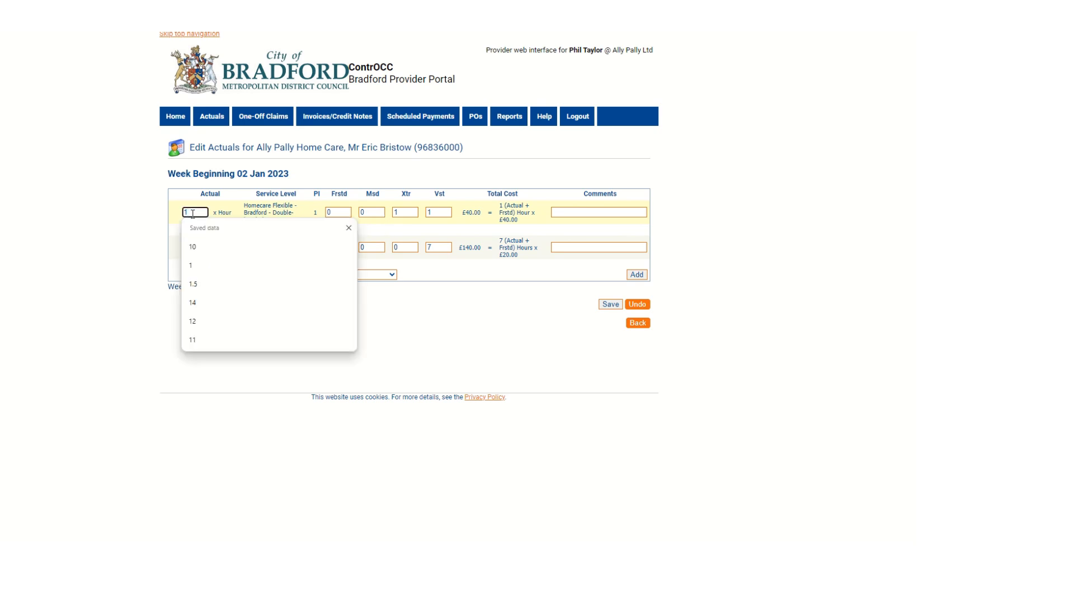
key(BackSpace)
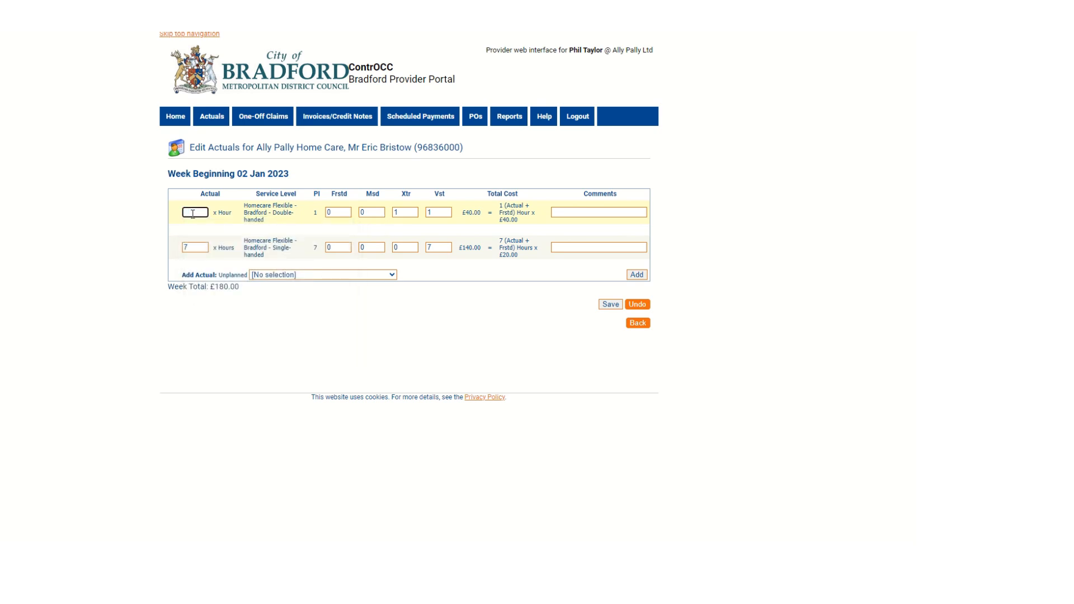
text(2)
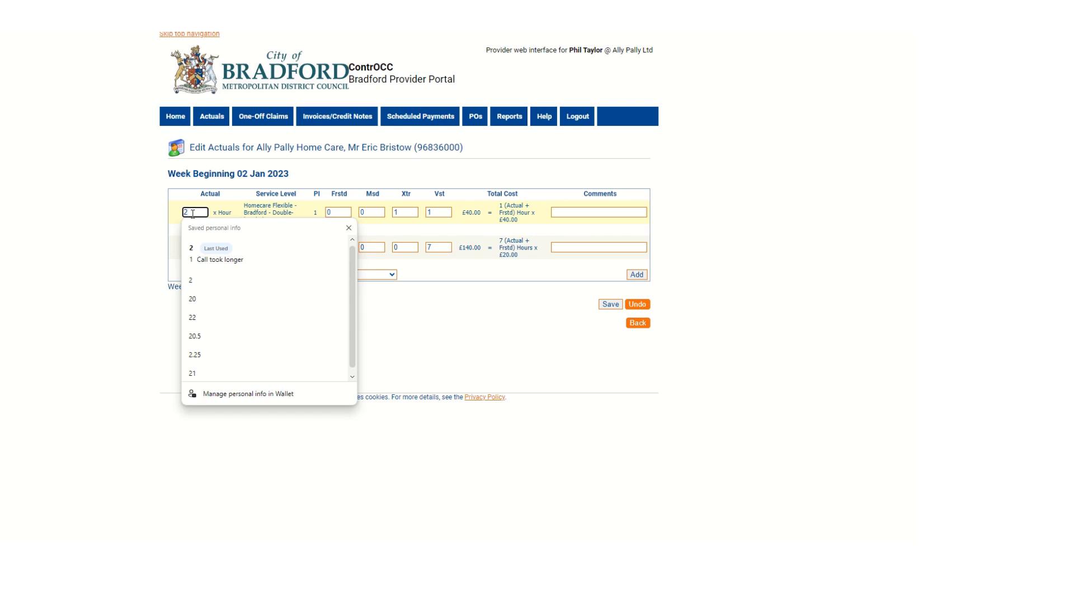
click(234, 200)
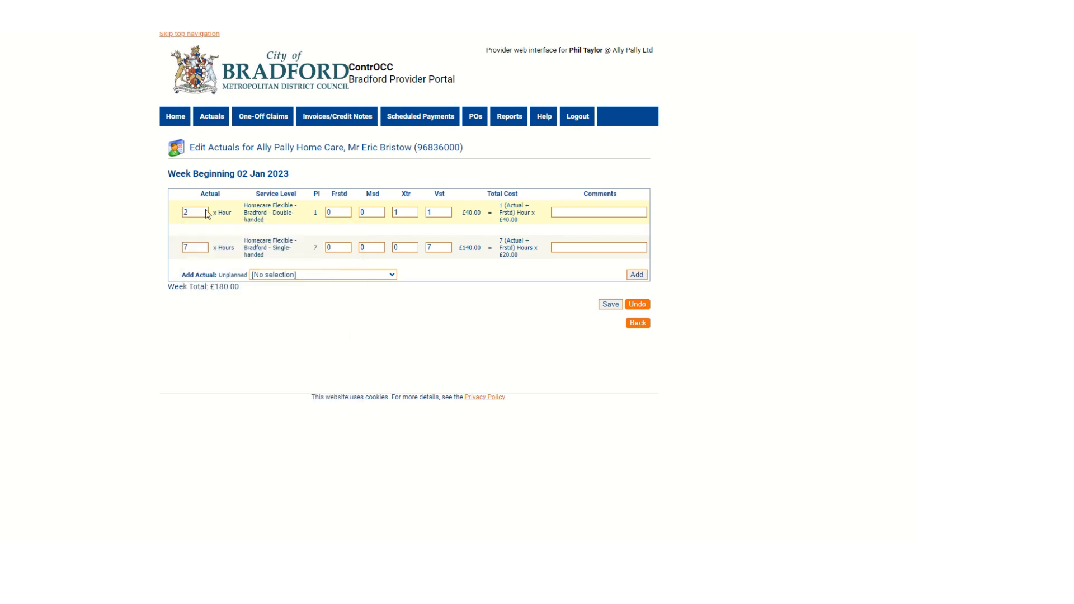
Step: Add the comment "Call took longer than expected" to the Double-handed actual and save all changes
click(589, 213)
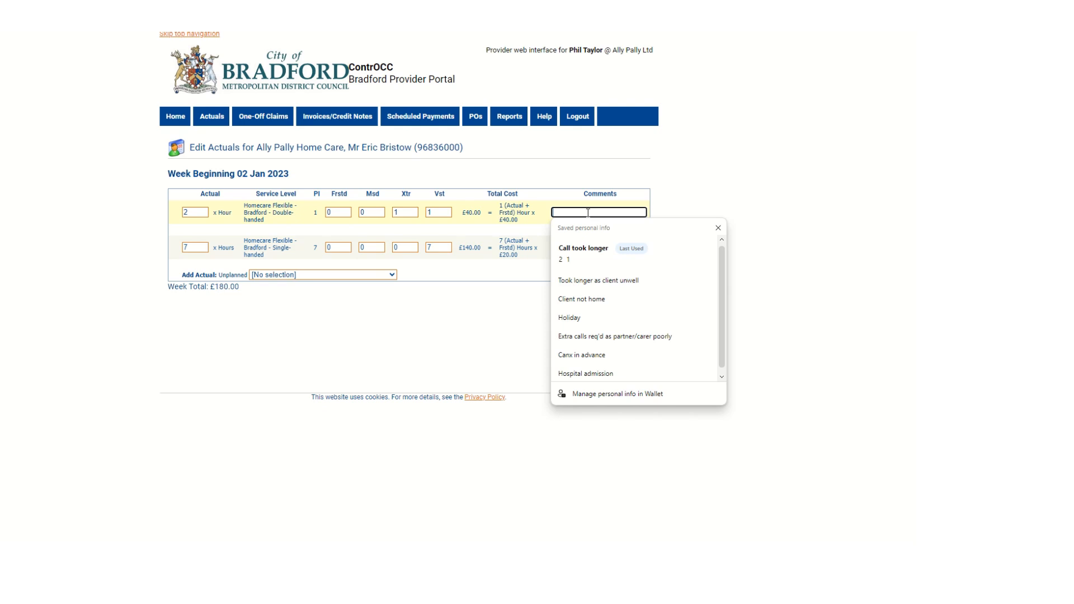
text(Call took longer)
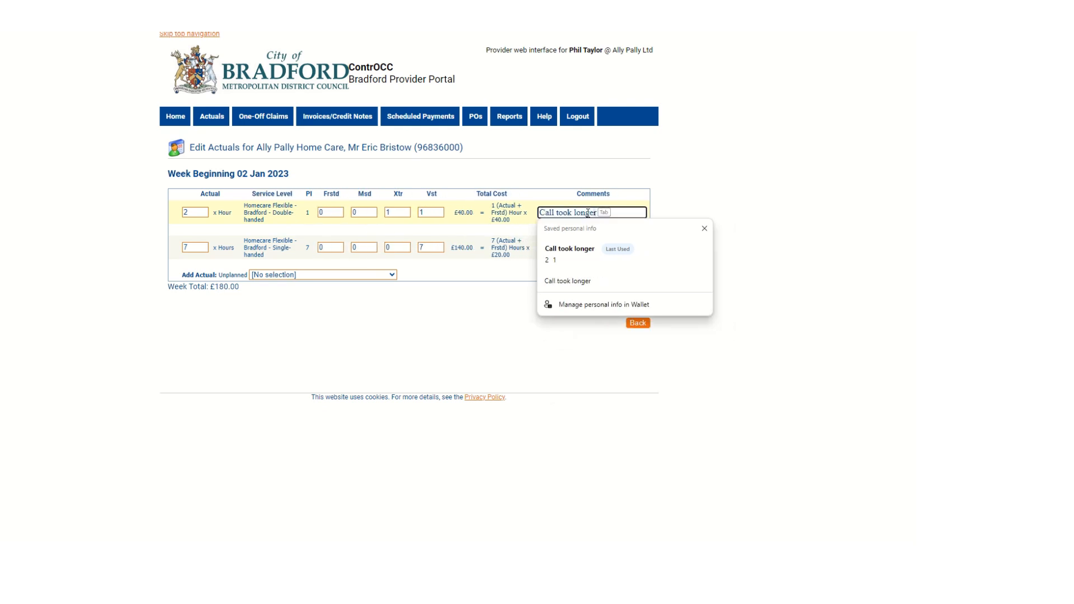
key(Escape)
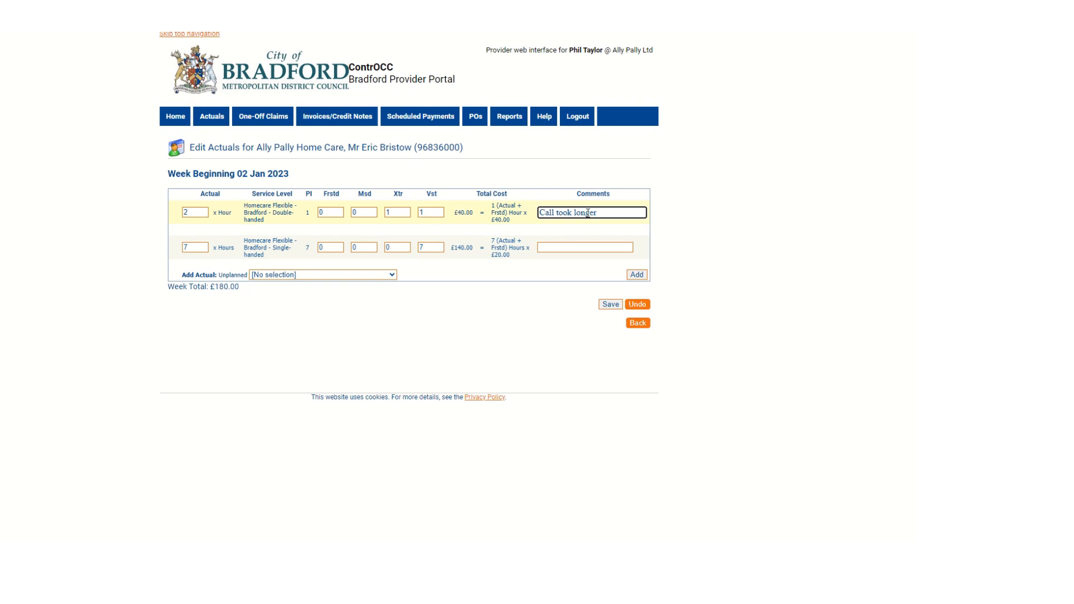
text(t)
text(han)
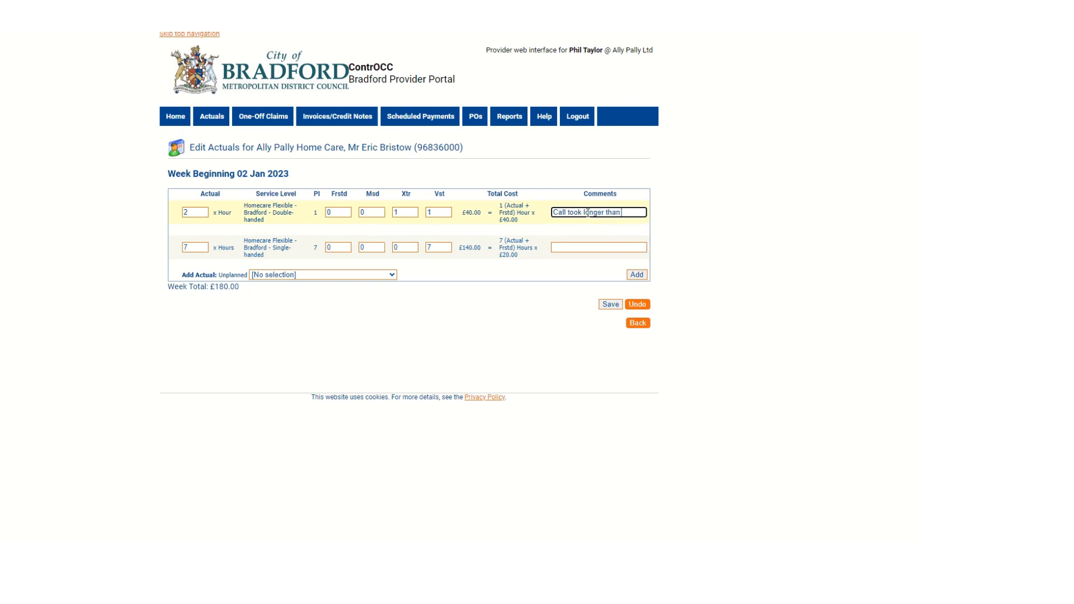
text( expected)
click(609, 306)
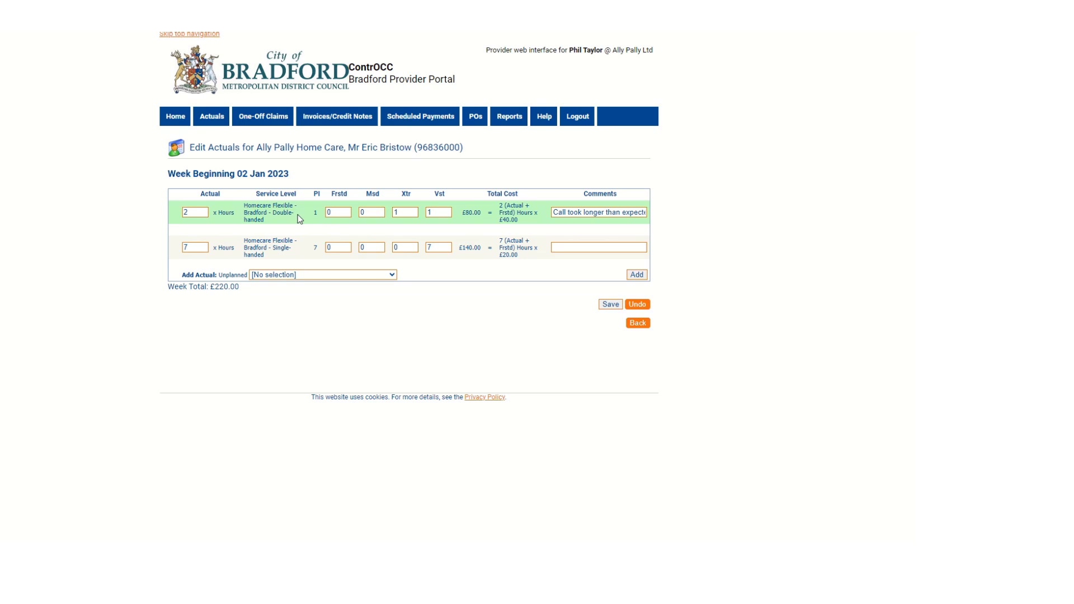
Step: Return to the weekly actuals list and examine the exception details of the first client's Double-handed actual
click(638, 324)
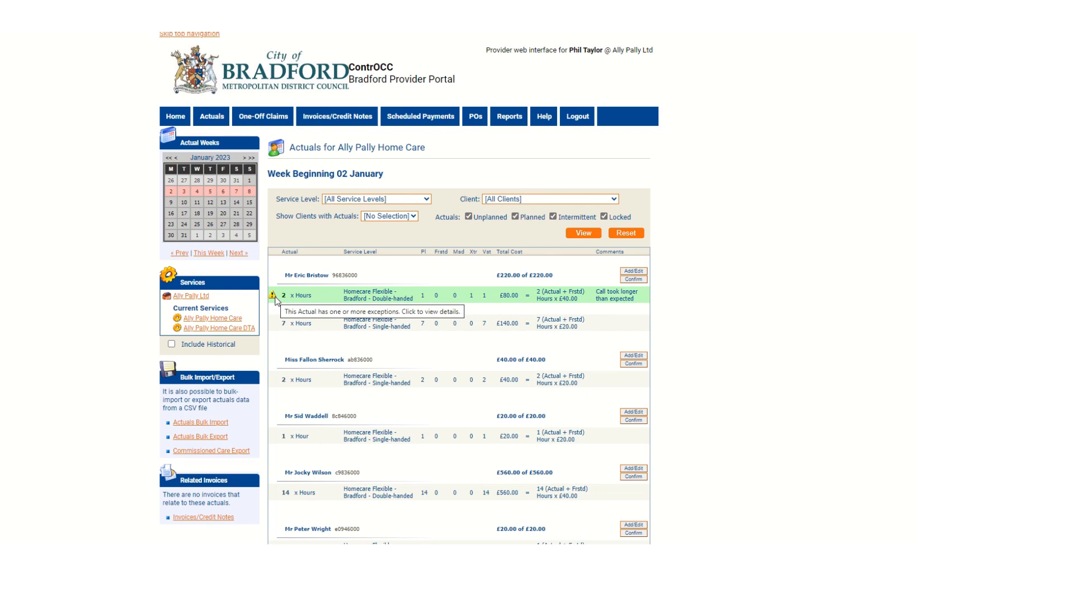
click(273, 296)
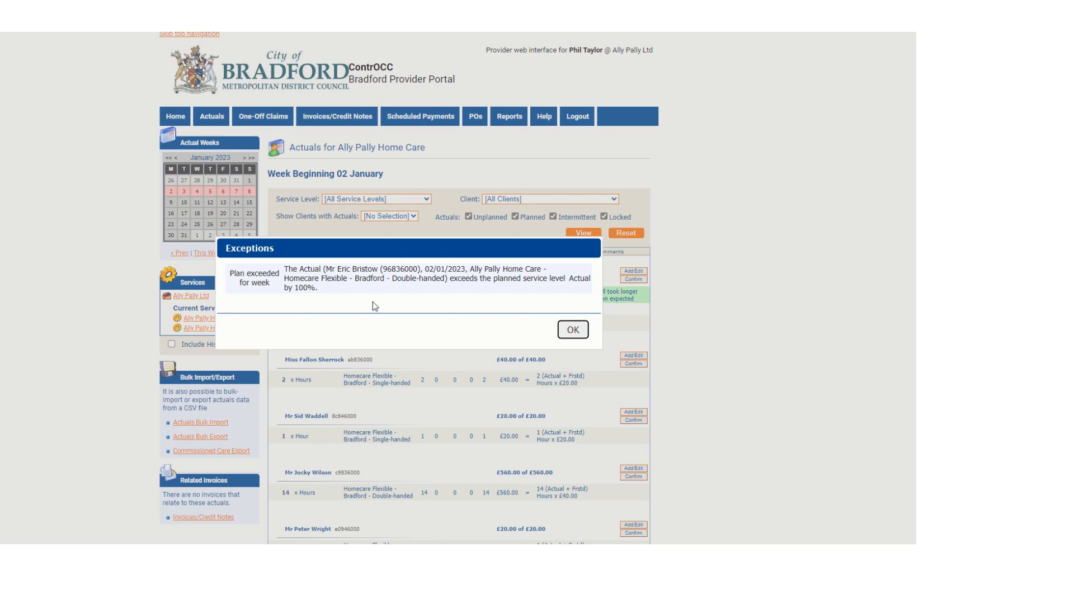
click(571, 331)
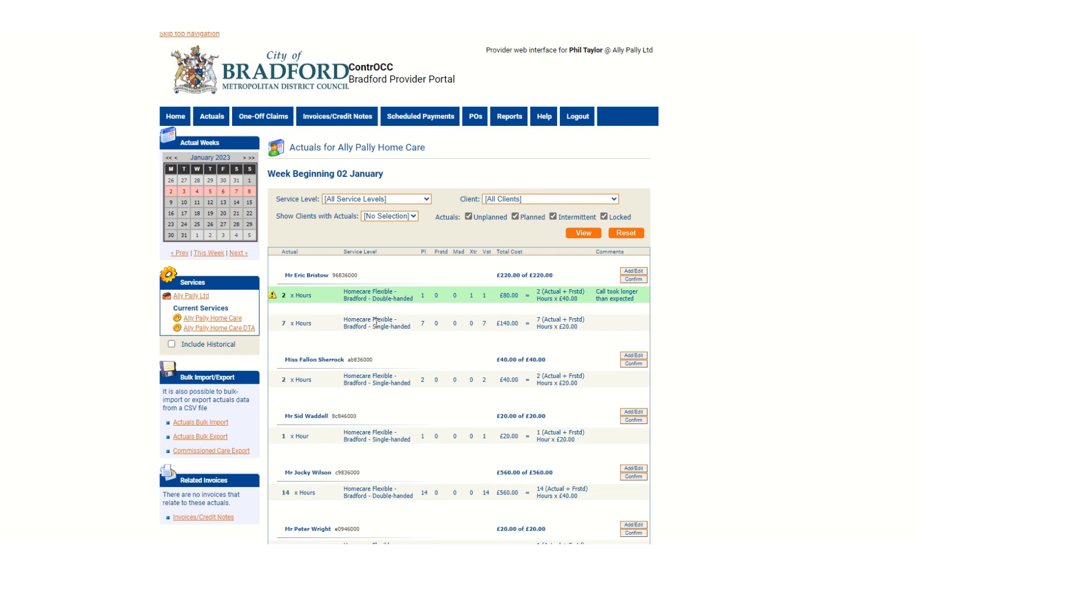
Step: Edit the second client's actuals and set the missed visits (Msd) for the Single-handed service level to 1
scroll(732, 356, down, 1)
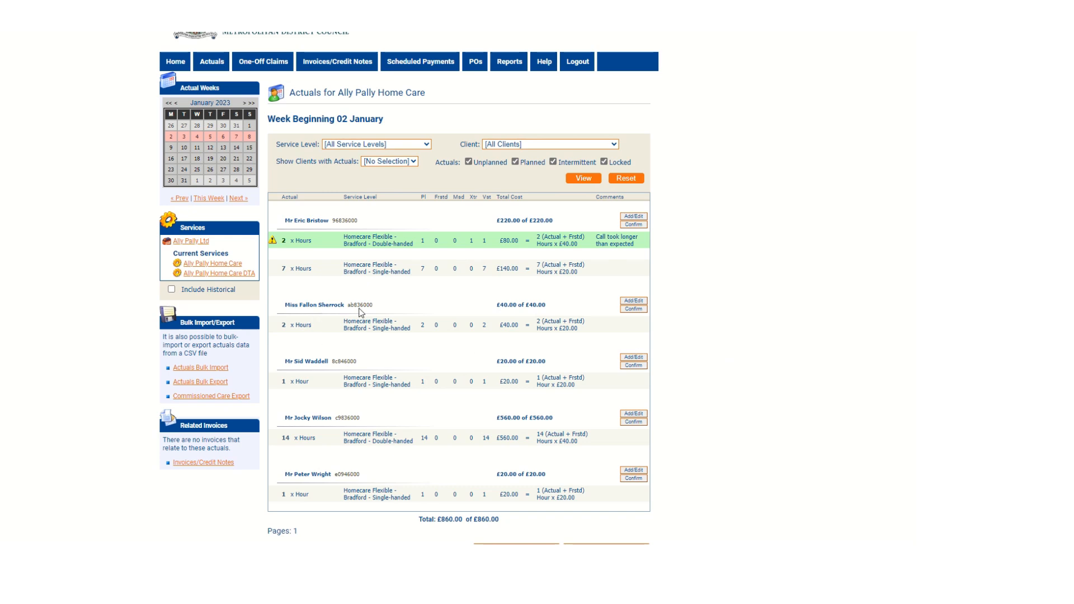
click(632, 302)
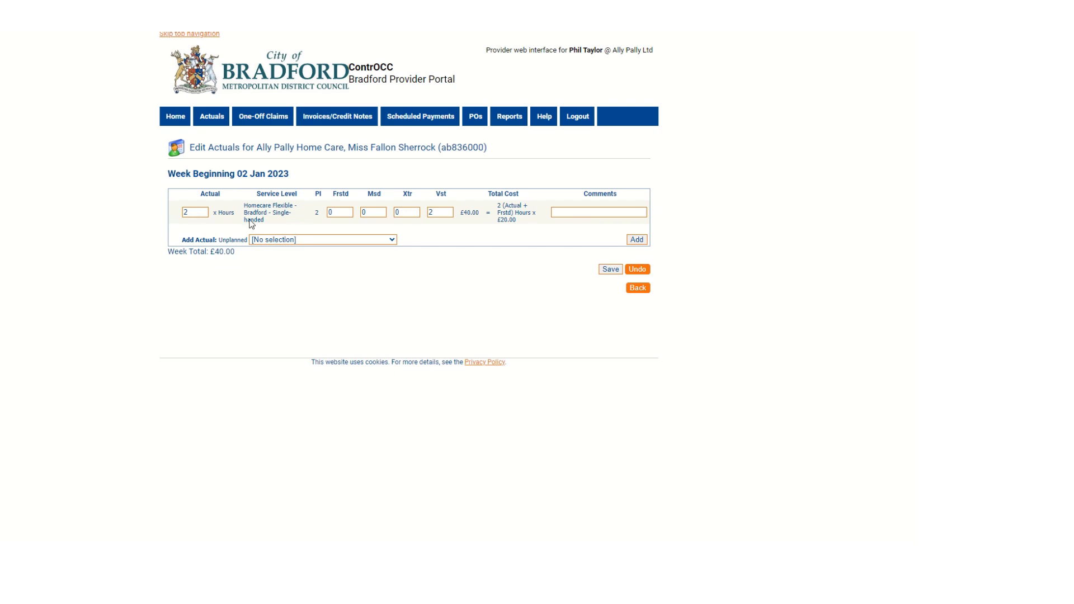
click(372, 212)
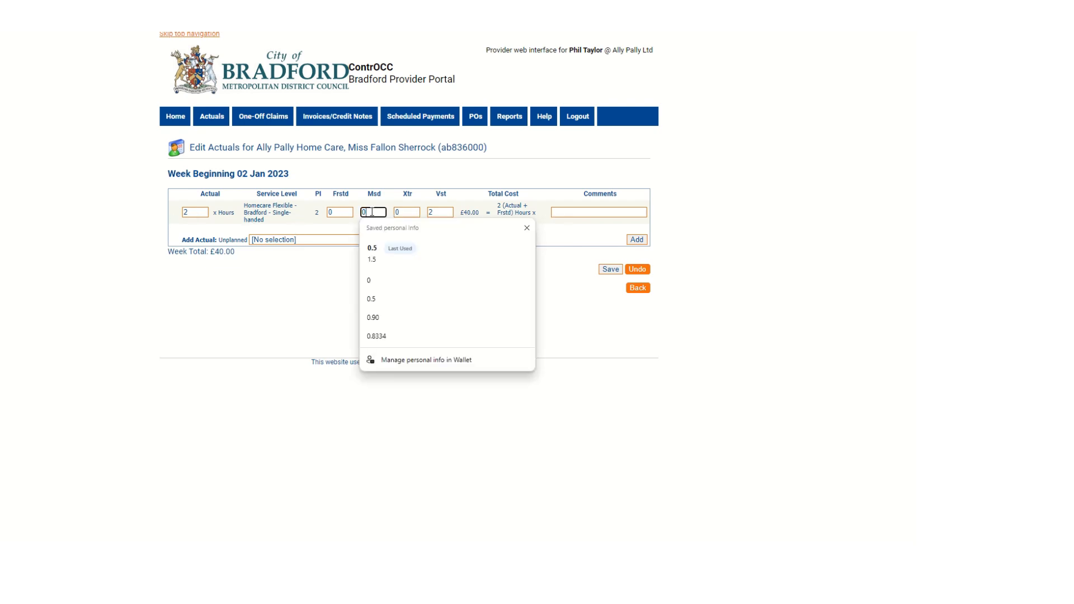
key(BackSpace)
text(1)
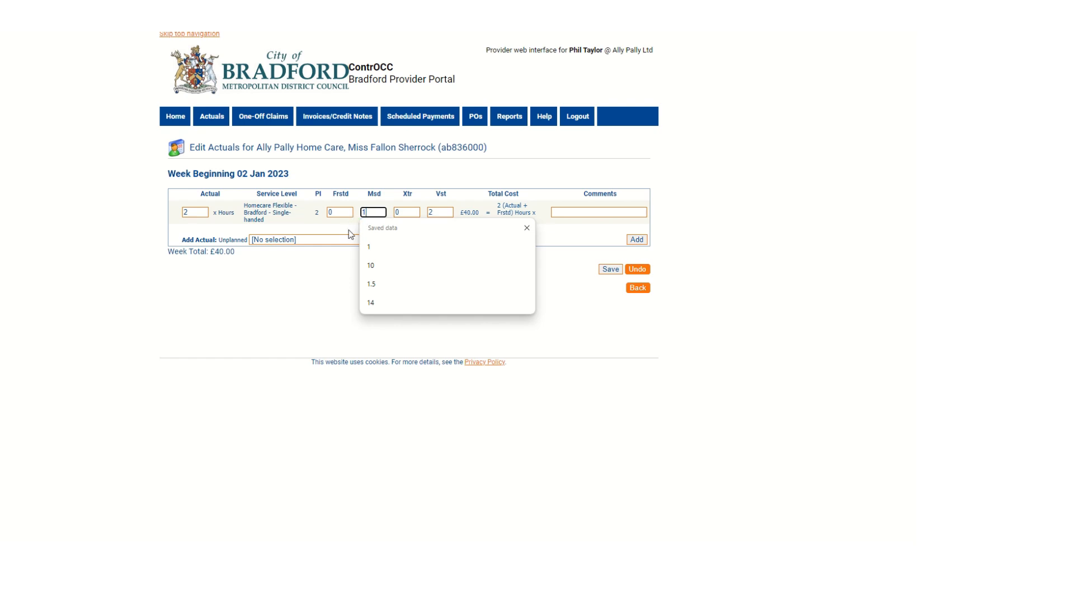
click(345, 231)
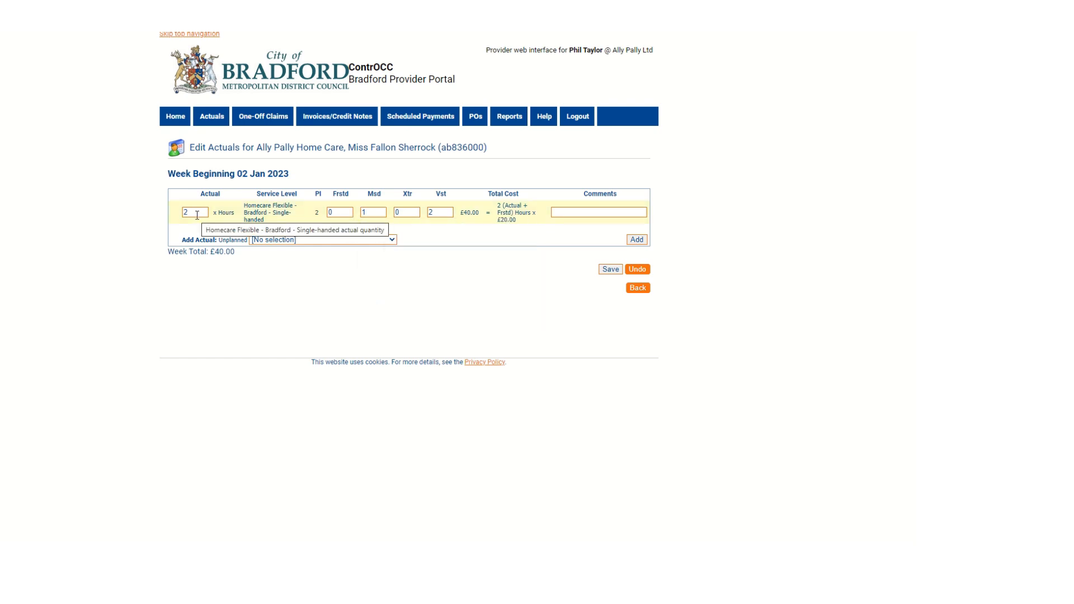
Step: Set the actual hours for the second client's Single-handed service level to 1
click(197, 215)
key(BackSpace)
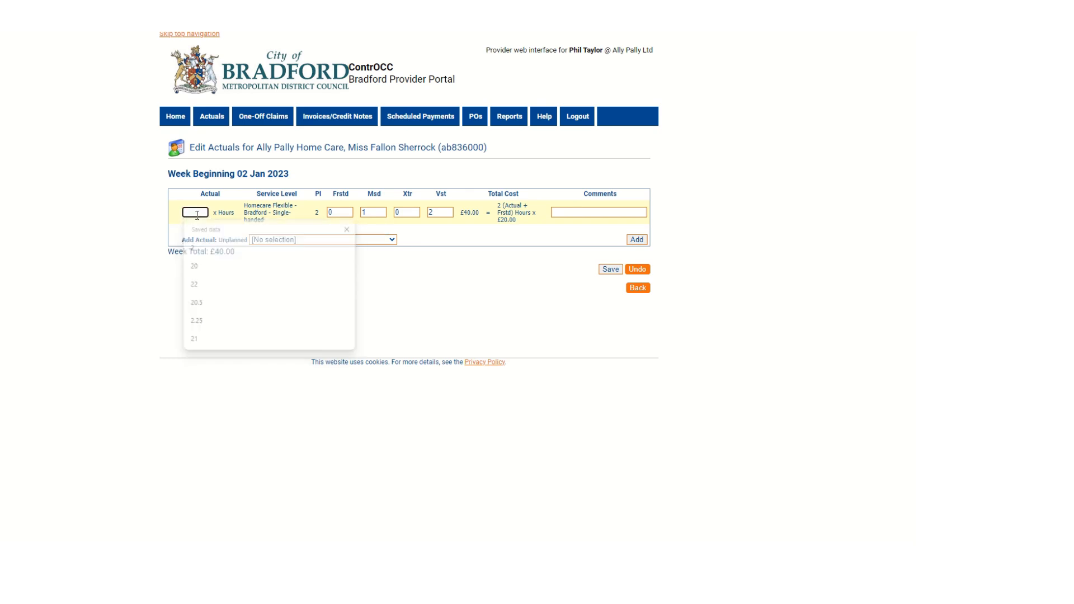
text(1)
click(221, 197)
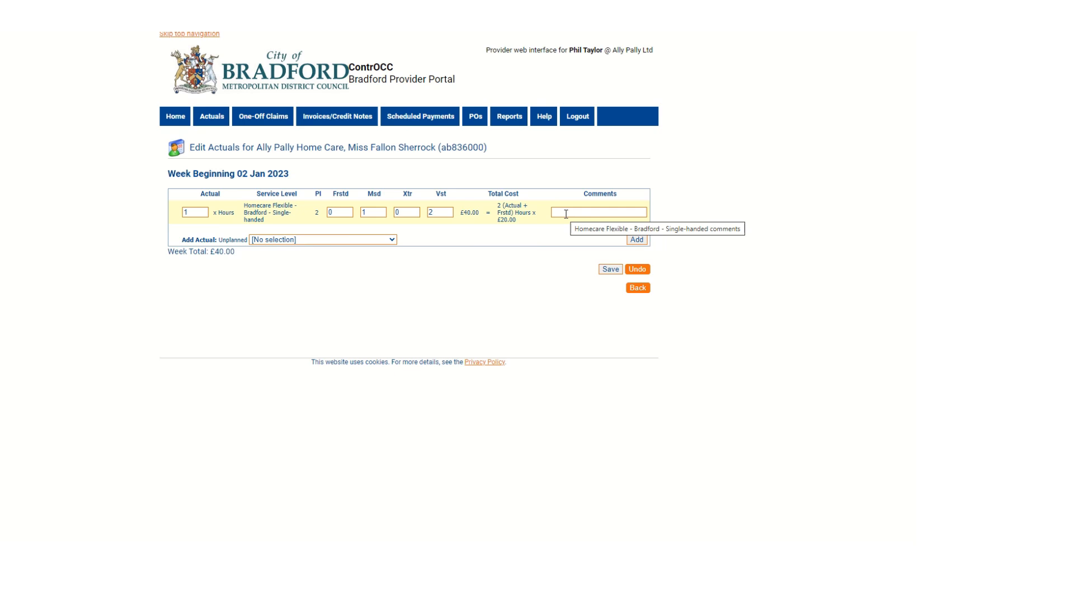
Step: Add the comment "Call canx in advance" to the Single-handed actual, then save and return to the weekly actuals list
click(566, 215)
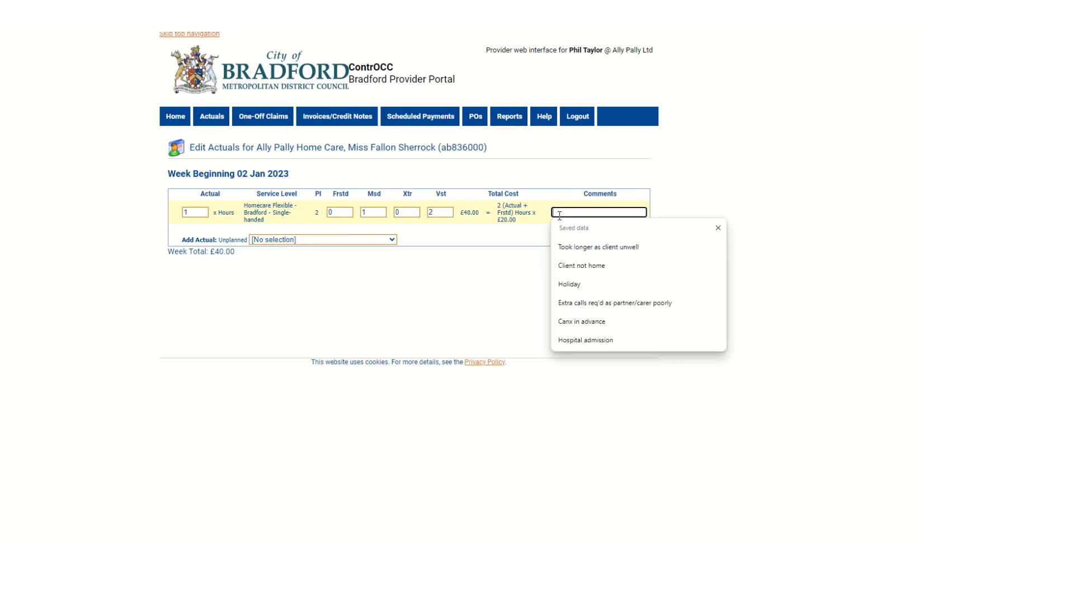
text(Call canx)
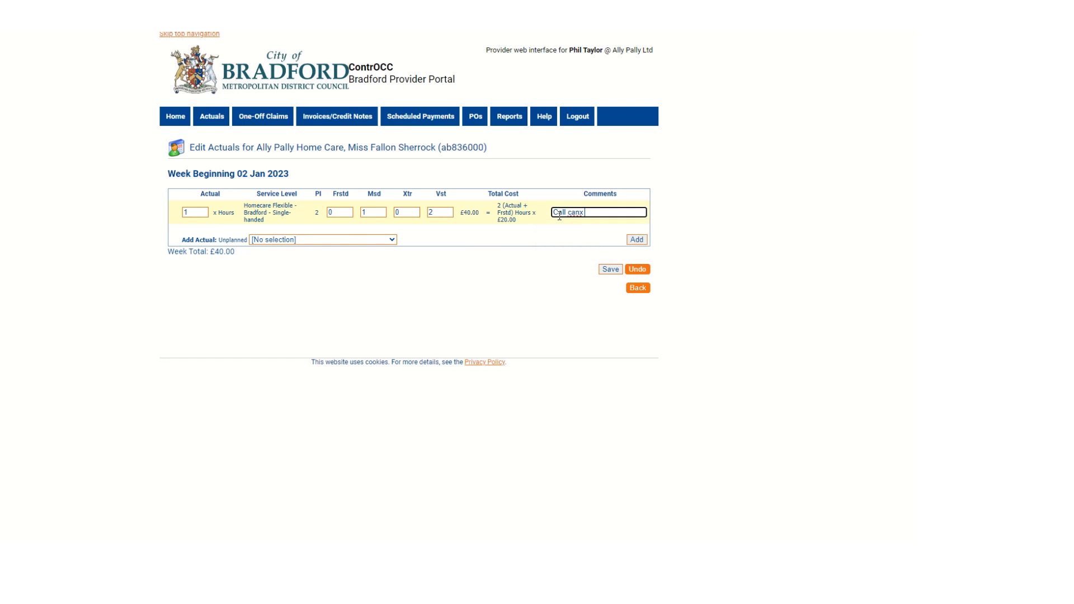
text( in advance)
click(611, 269)
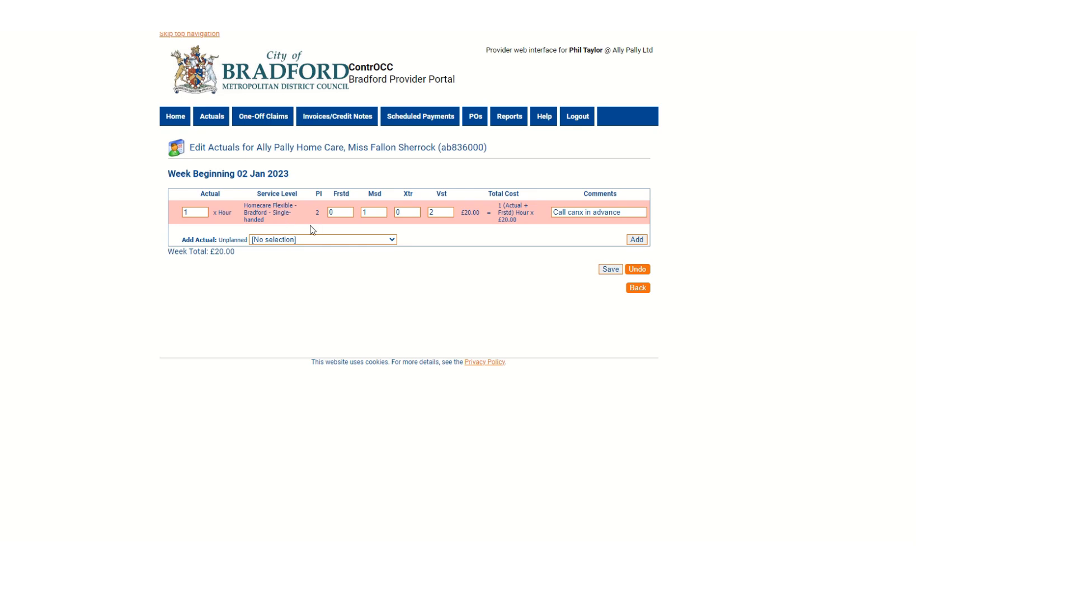
click(636, 288)
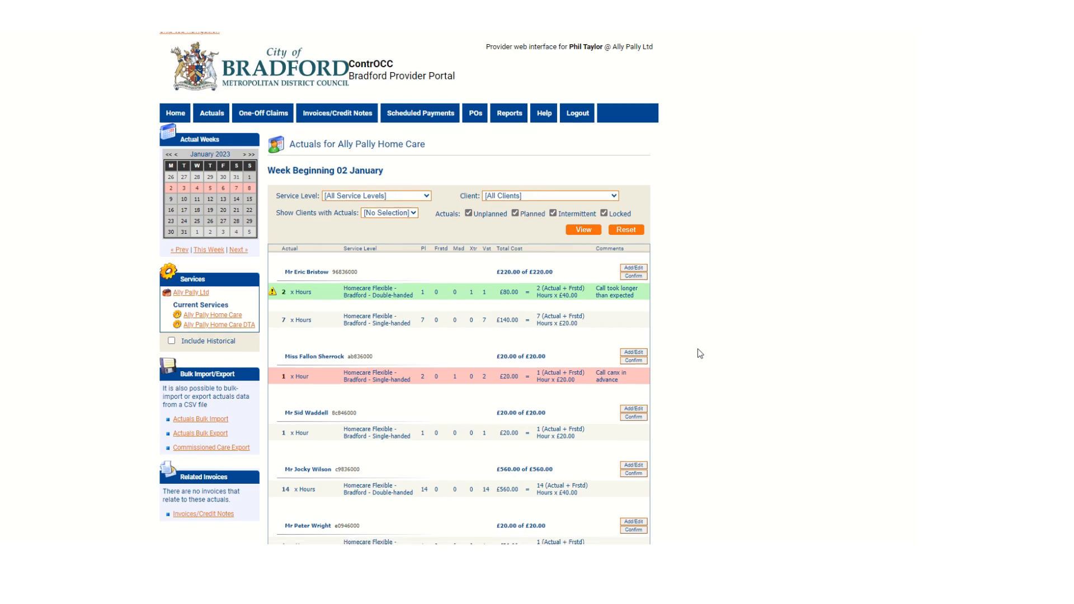
Step: Edit the fourth client's actuals and set the frustrated visits (Frstd) for the Double-handed service level to 1
scroll(698, 348, down, 2)
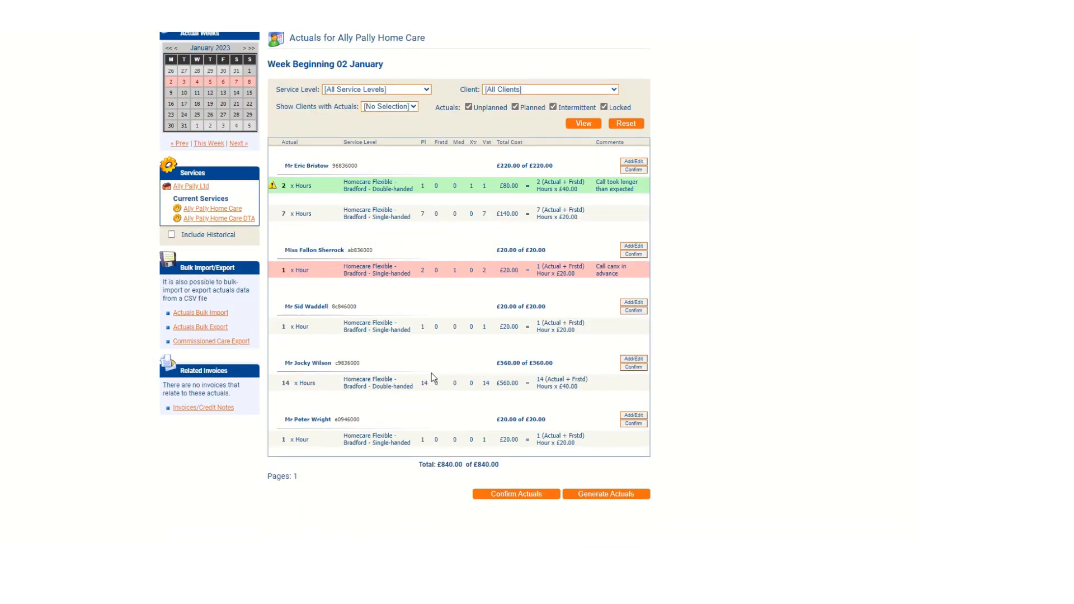
click(641, 360)
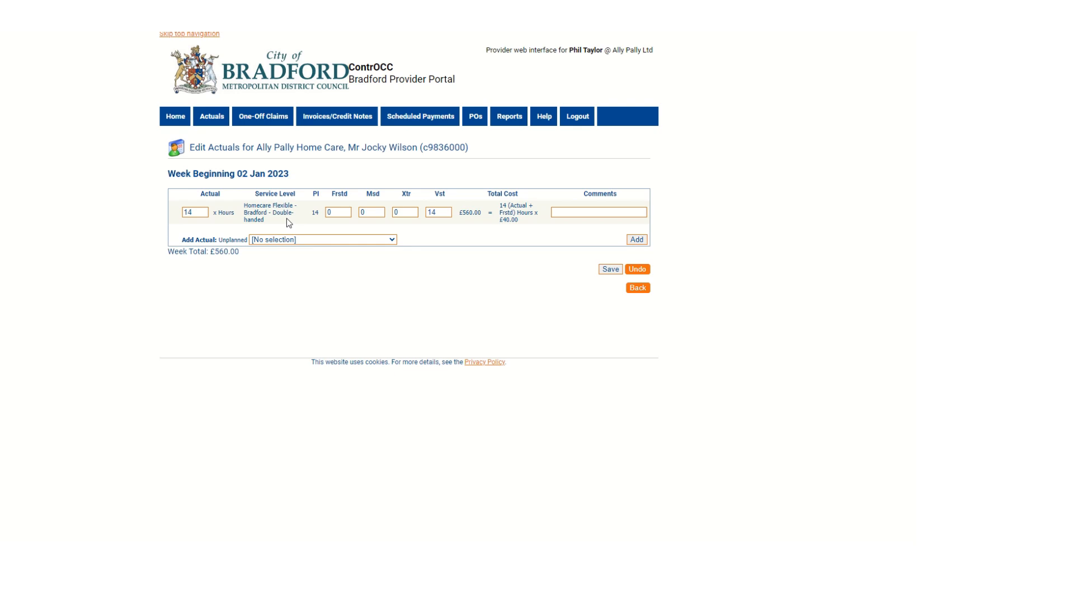
click(335, 213)
key(BackSpace)
text(1)
Step: Set the actual hours for the fourth client's Double-handed service level to 13
click(201, 216)
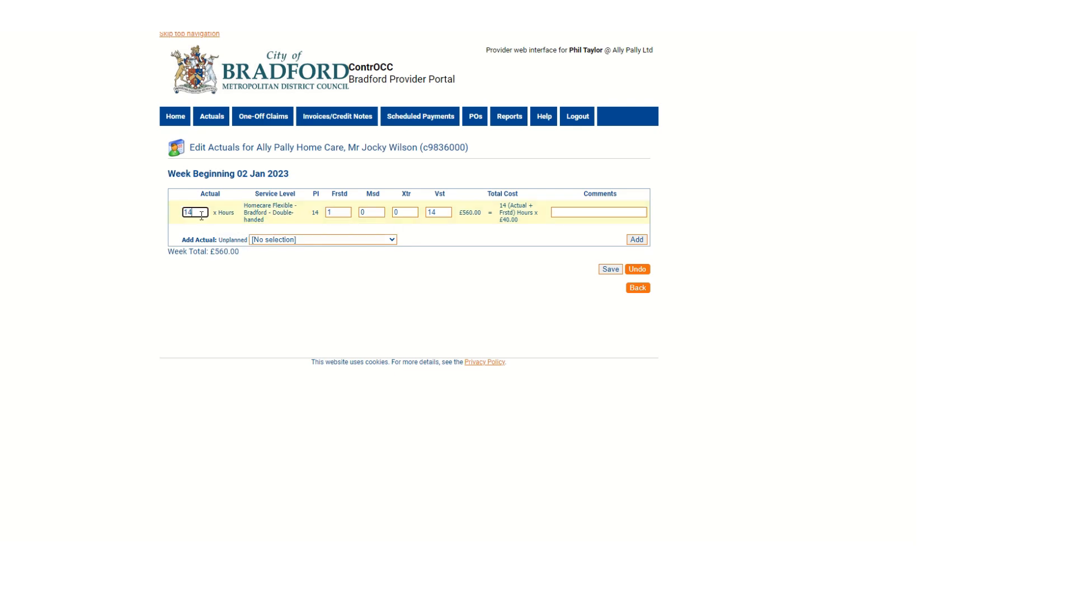
key(BackSpace)
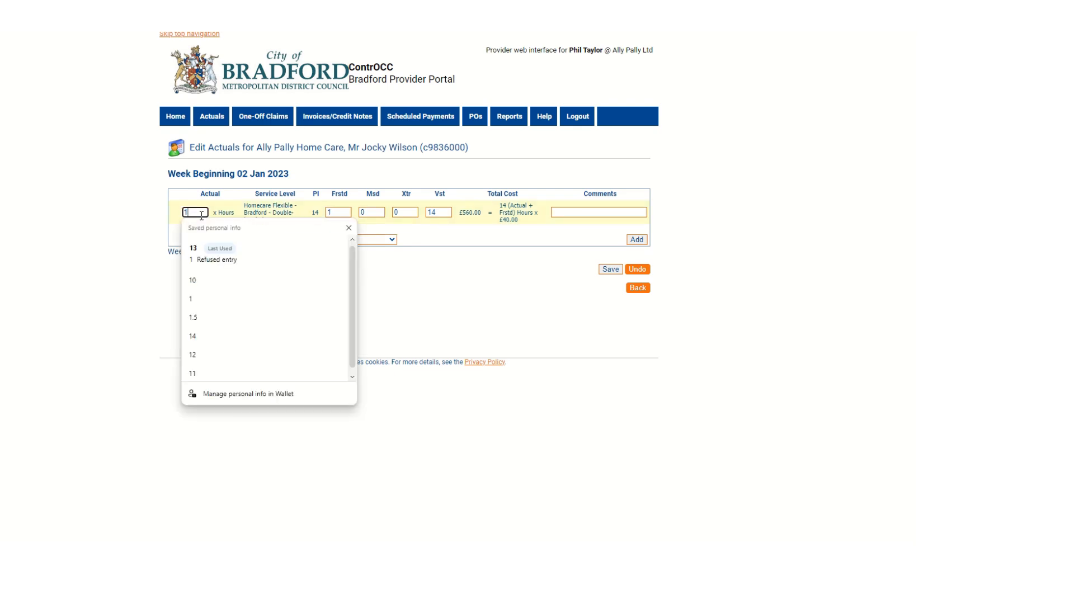
text(3)
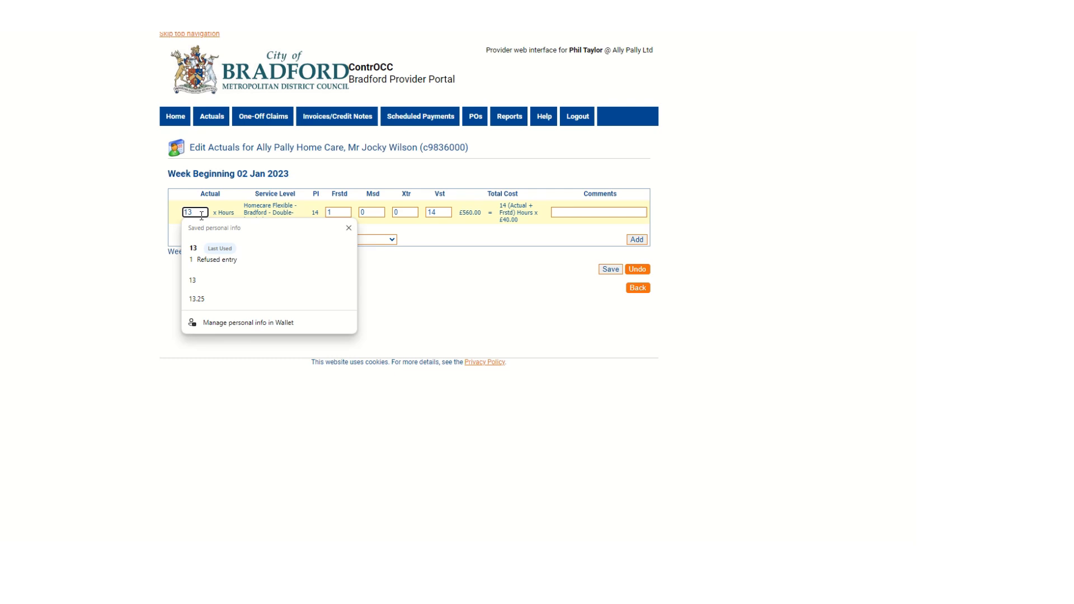
click(173, 214)
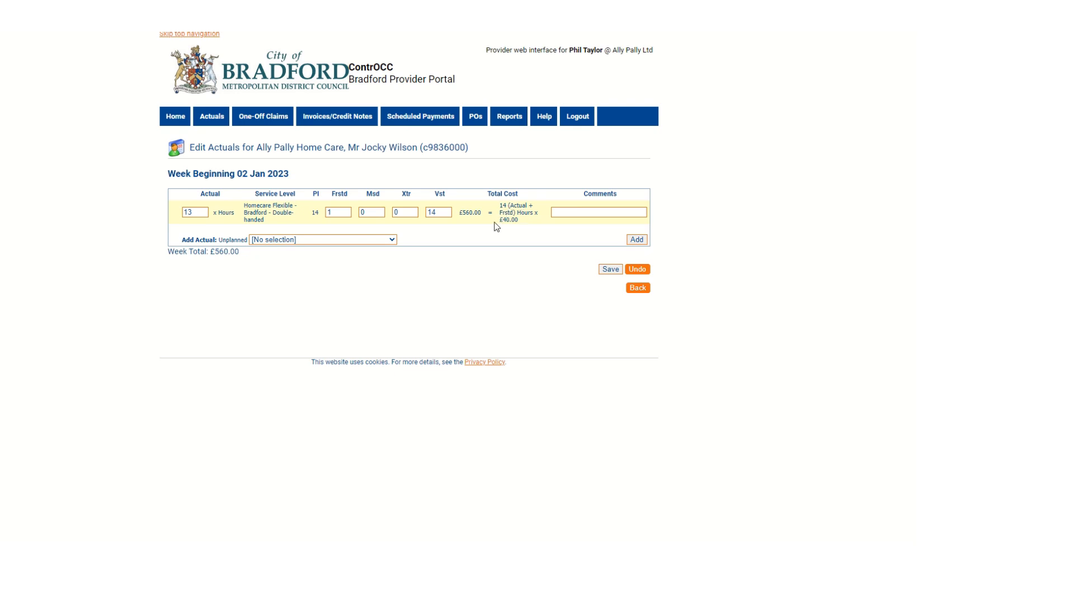
Step: Add the comment "Refused entry" to the Double-handed actual, save it and return to review the weekly actuals list
click(566, 211)
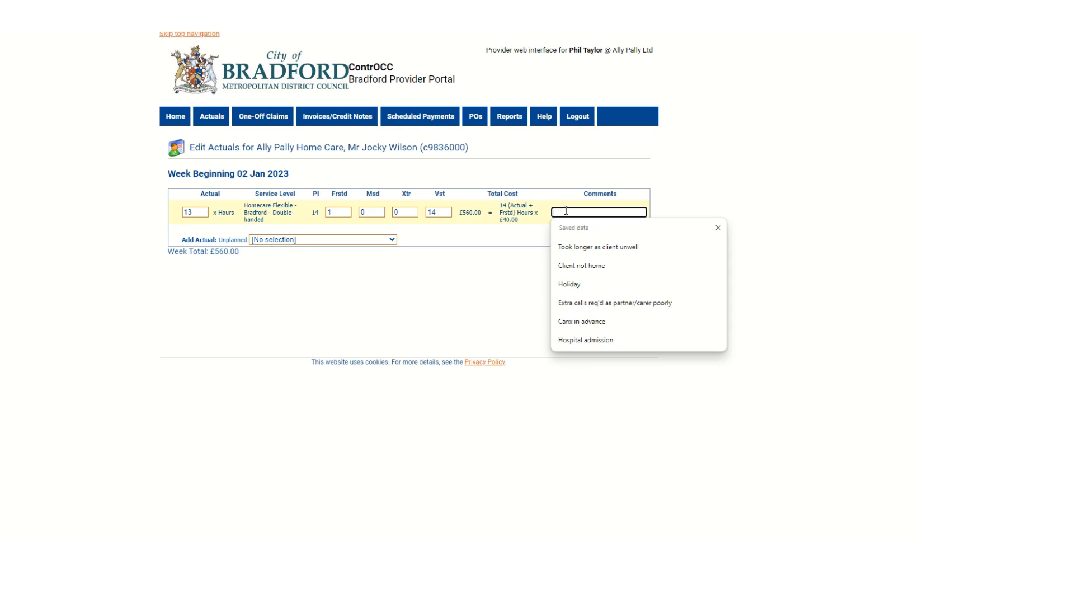
text(Refused entry)
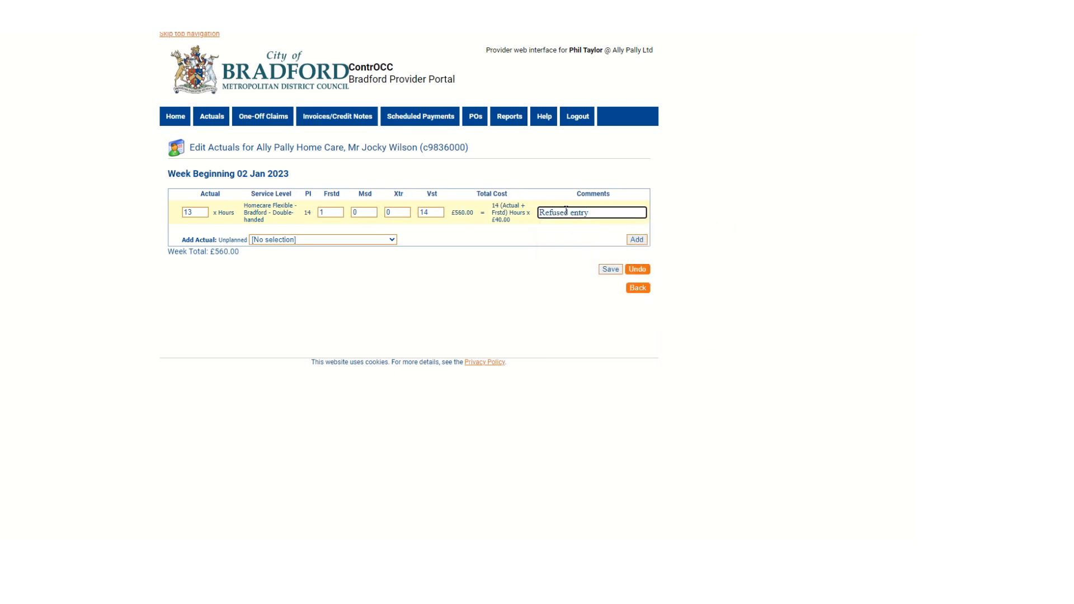
click(610, 270)
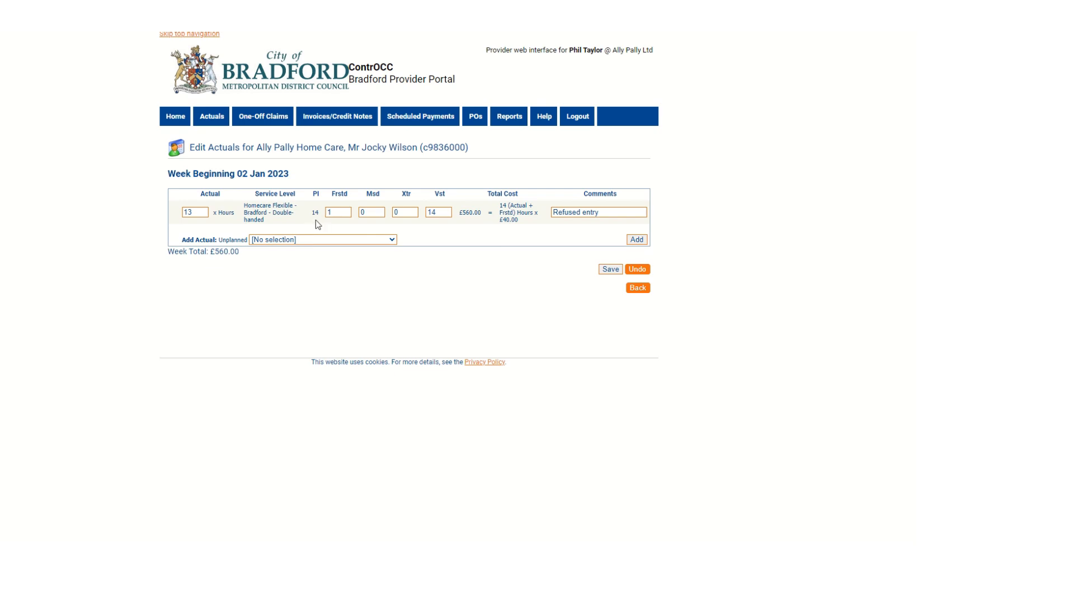
click(638, 288)
scroll(516, 379, down, 2)
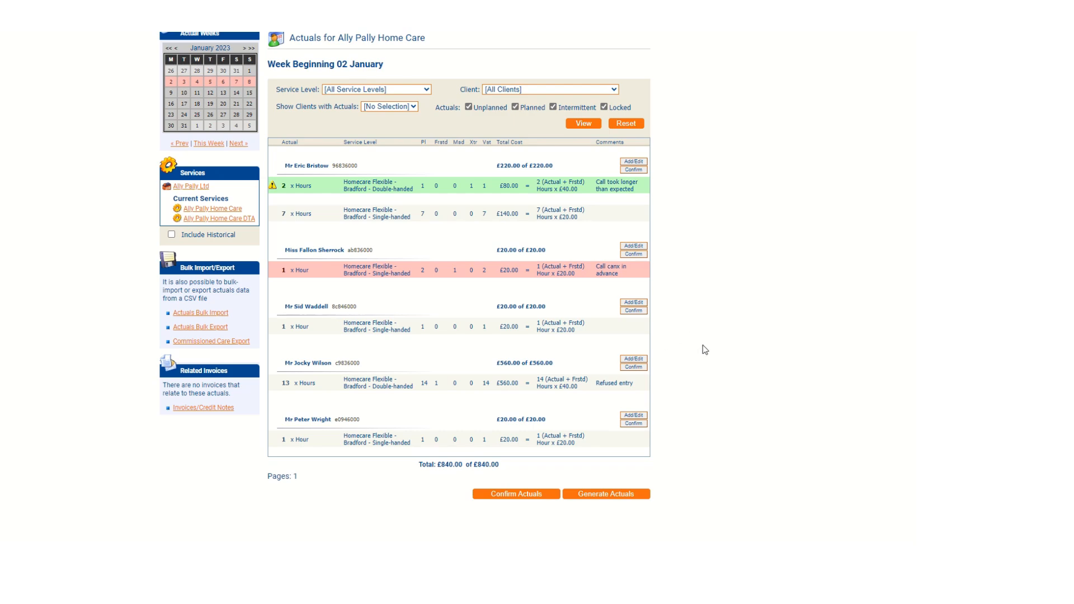
scroll(705, 350, up, 2)
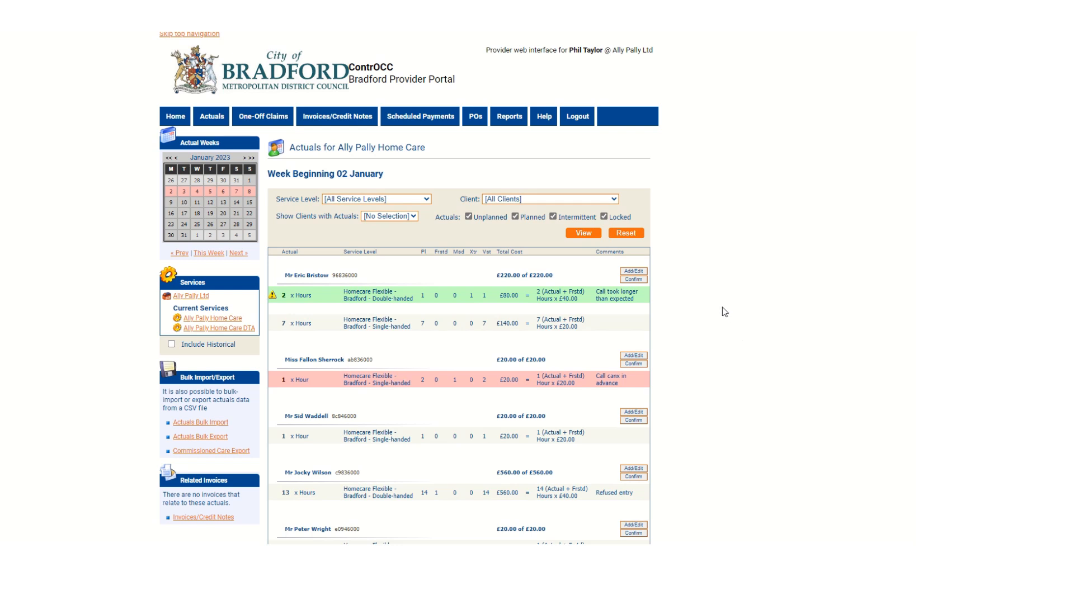
Step: Open the scheduled payment for 2 Jan 2023 to 8 Jan 2023 in financial year 2022/2023
click(430, 125)
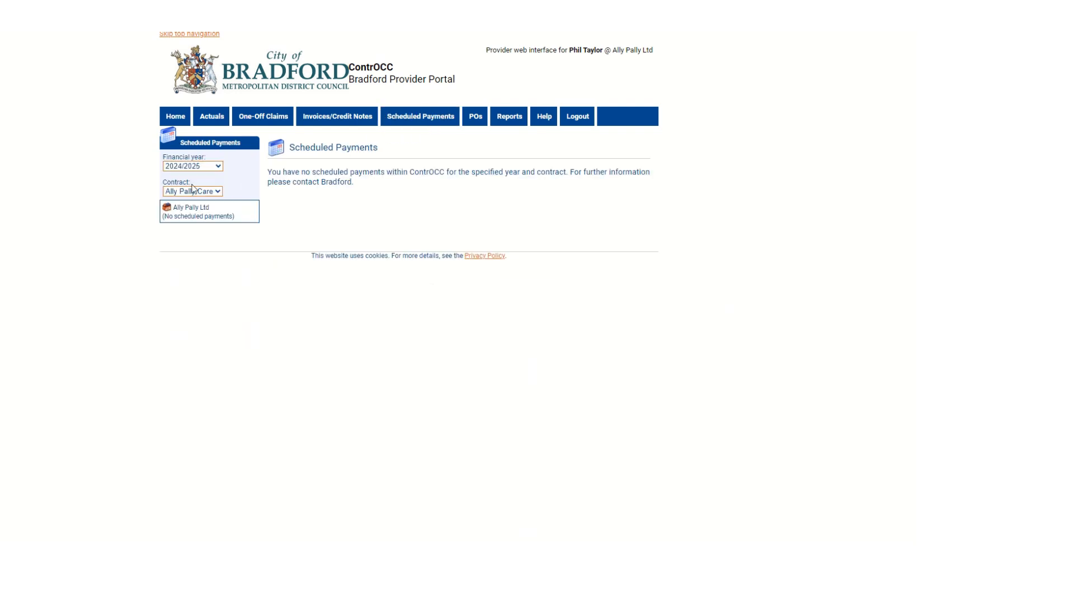
click(216, 168)
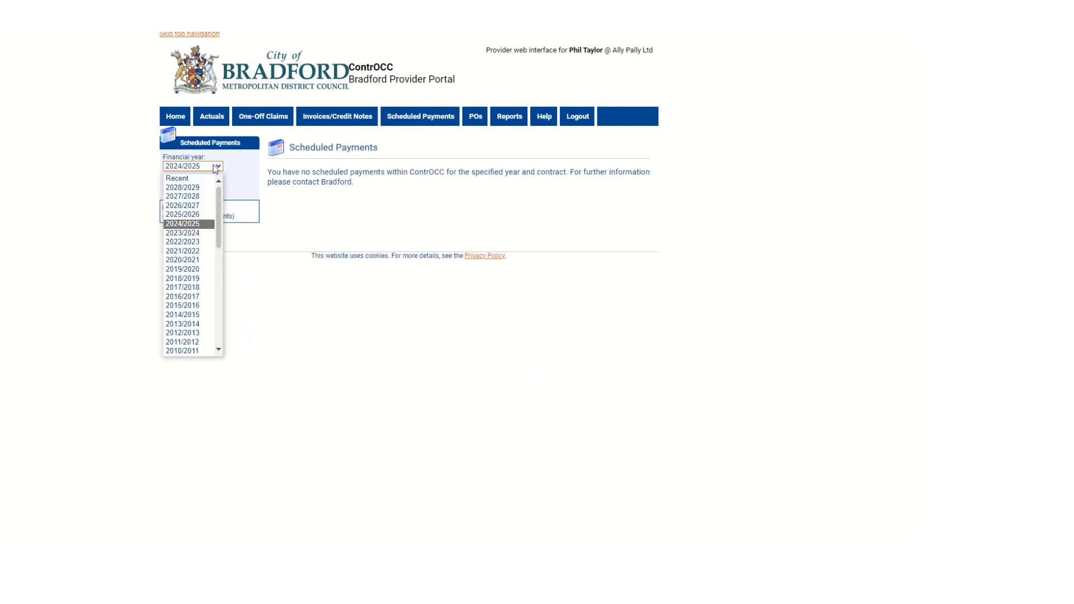
click(186, 233)
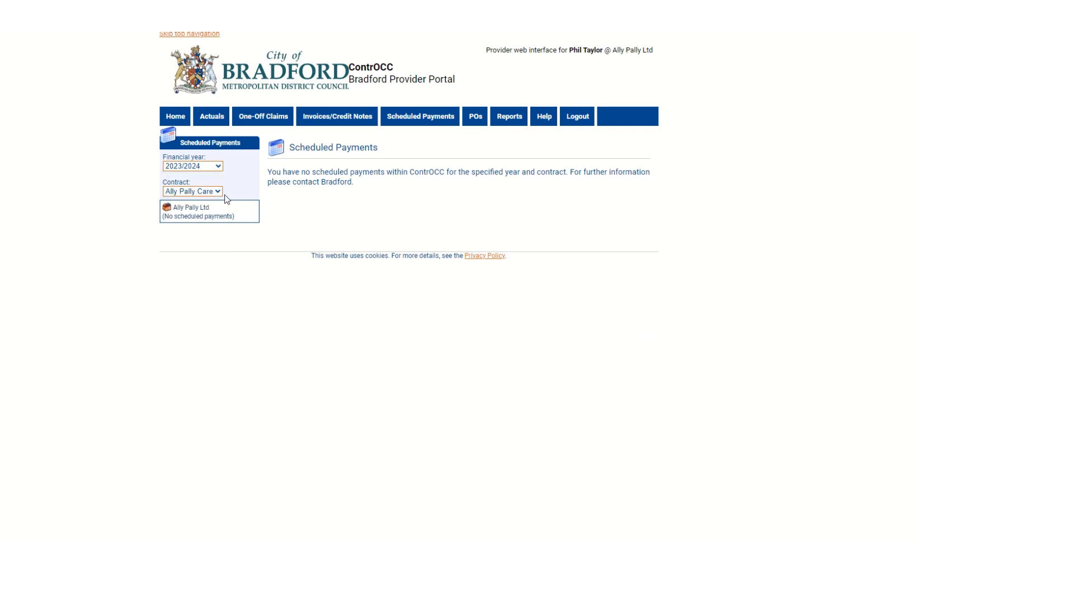
click(221, 167)
click(189, 242)
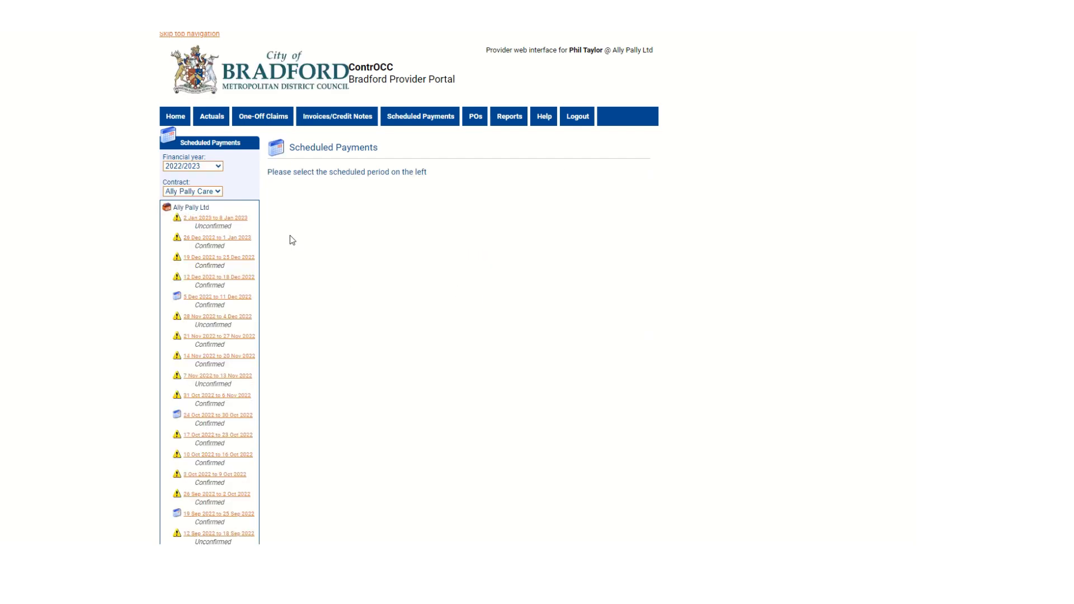
click(219, 220)
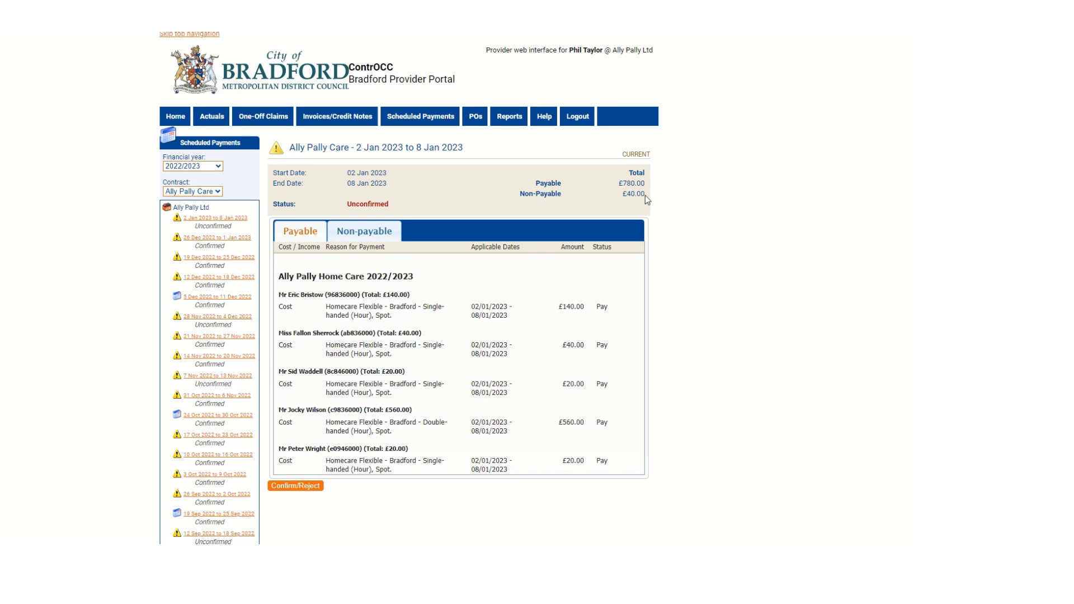
Step: Check the payment's non-payable items and confirm the payment with the comment "Please pay the additional hour for" followed by the first client's first name
click(365, 232)
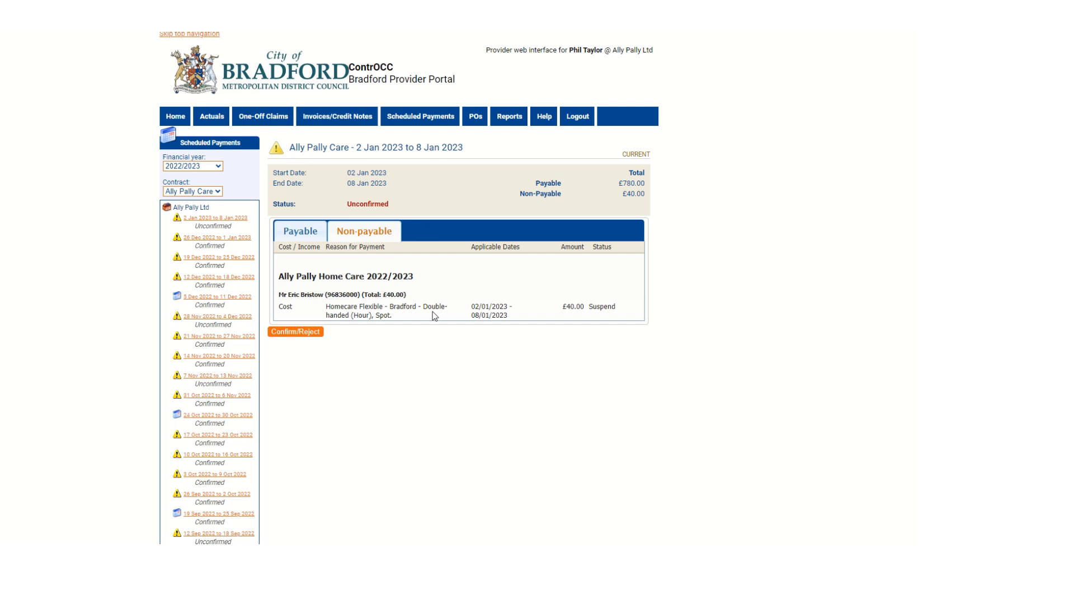
click(302, 334)
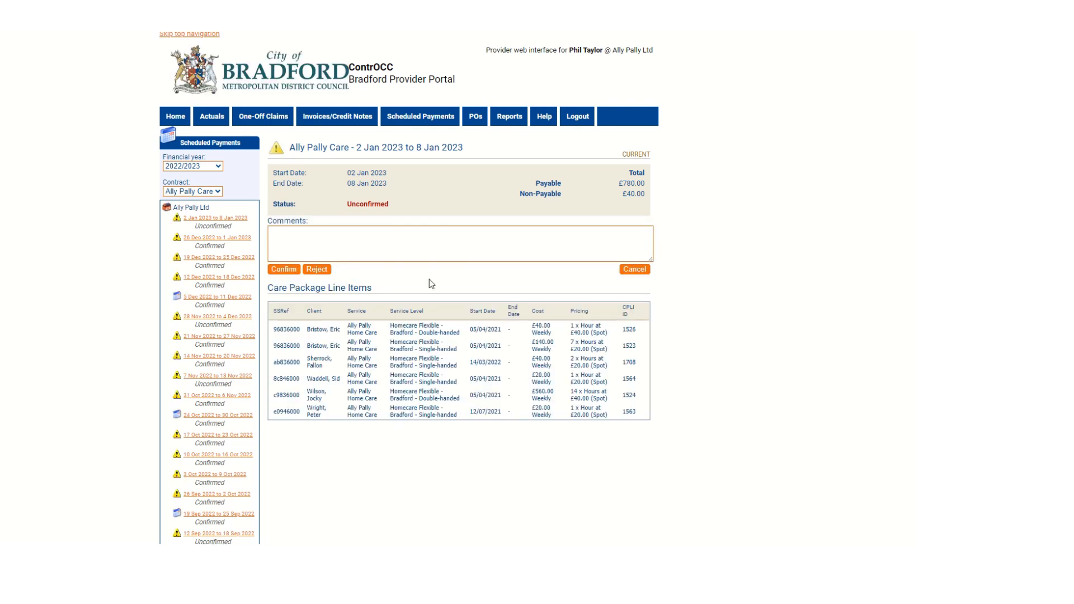
click(315, 240)
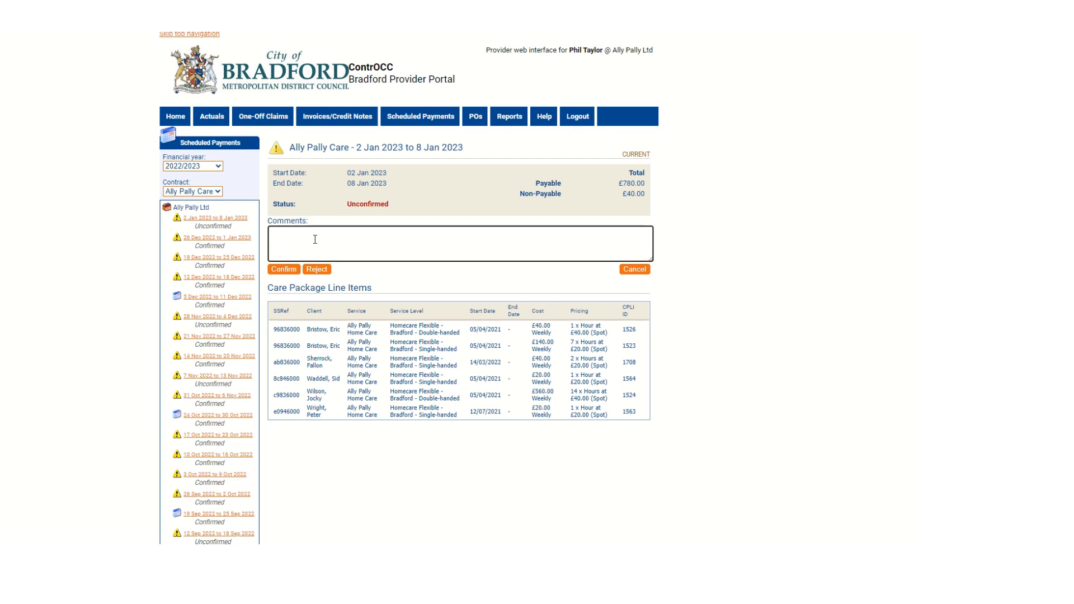
text(Please pay the additional hour for Et)
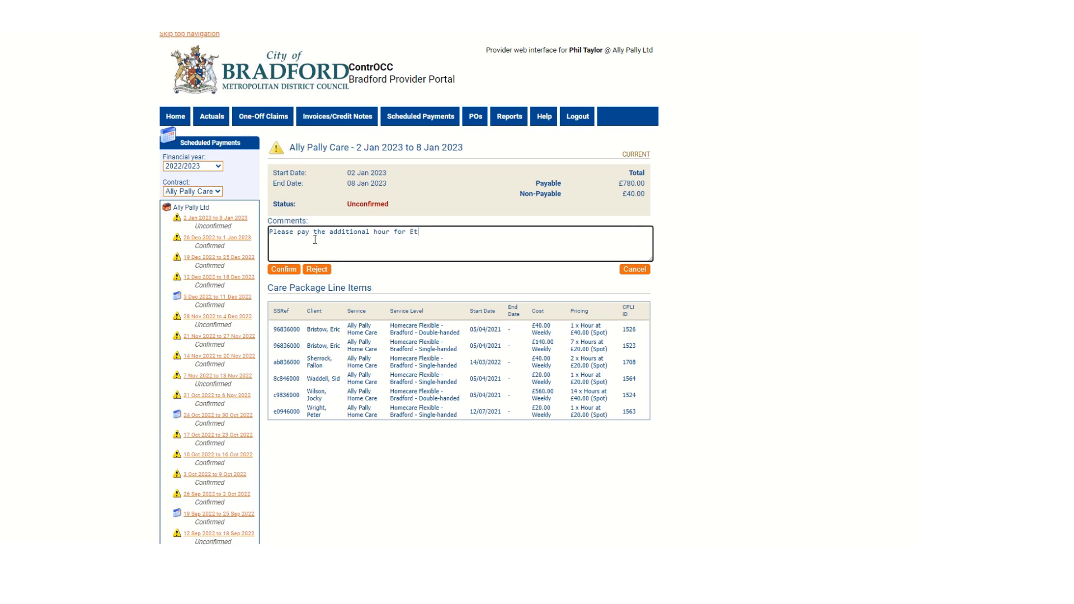
key(BackSpace)
text(ric)
click(284, 270)
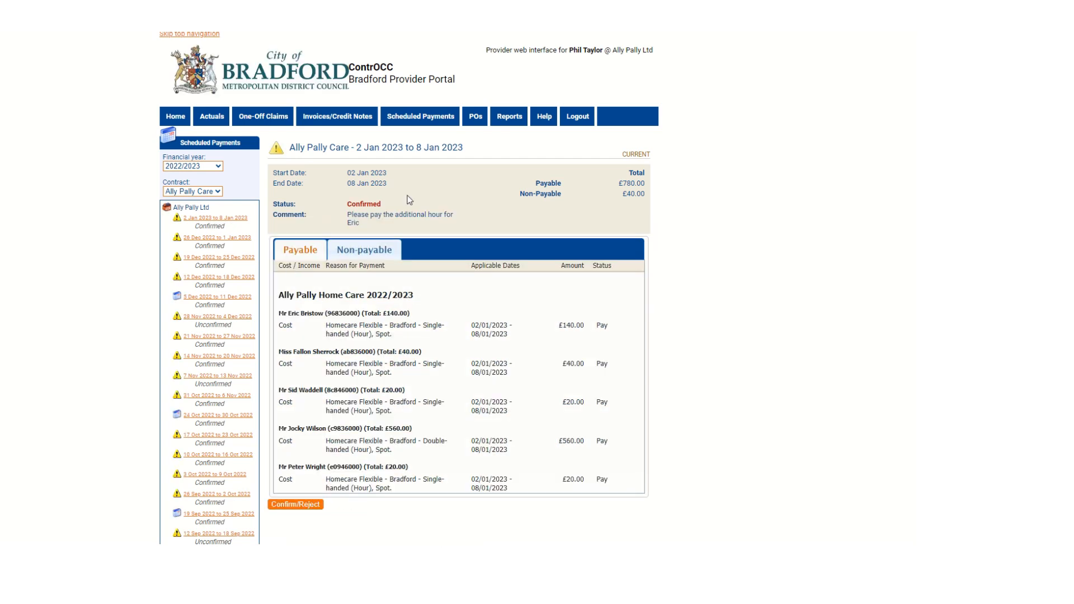